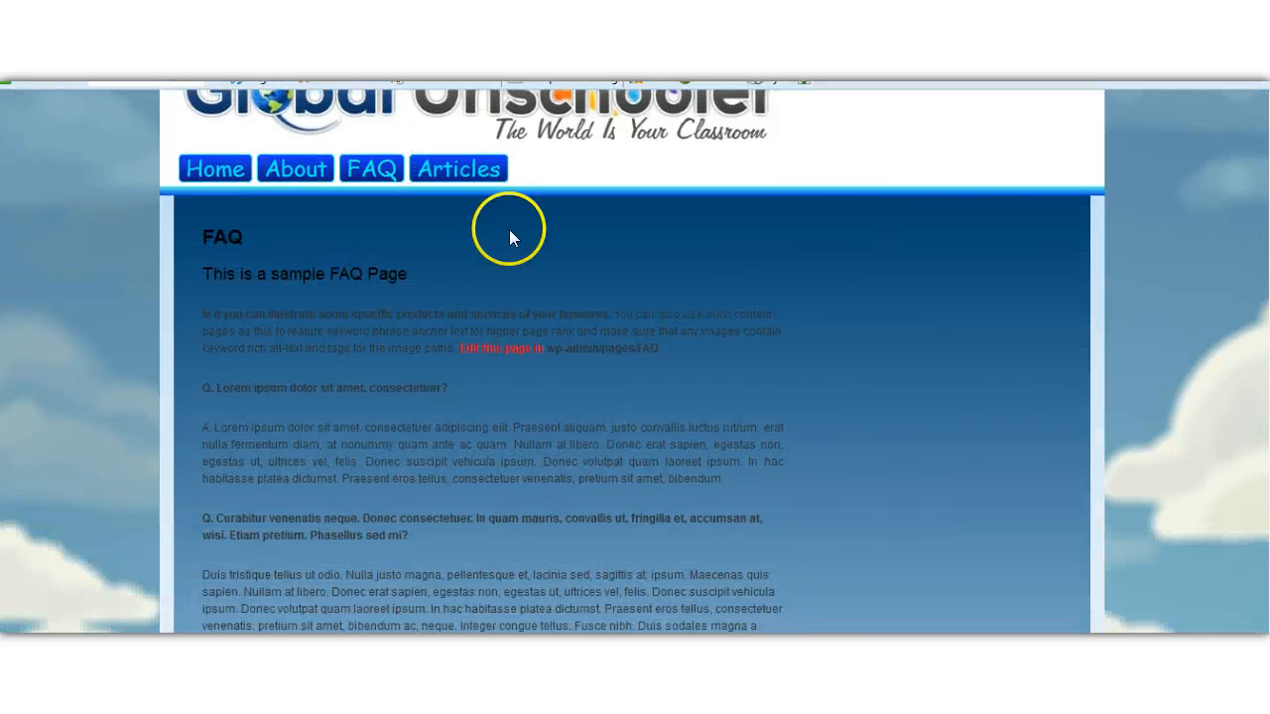
Step: Examine the readability of the FAQ page's text against its blue gradient background, down to the footer
scroll(992, 253, down, 4)
scroll(986, 270, up, 5)
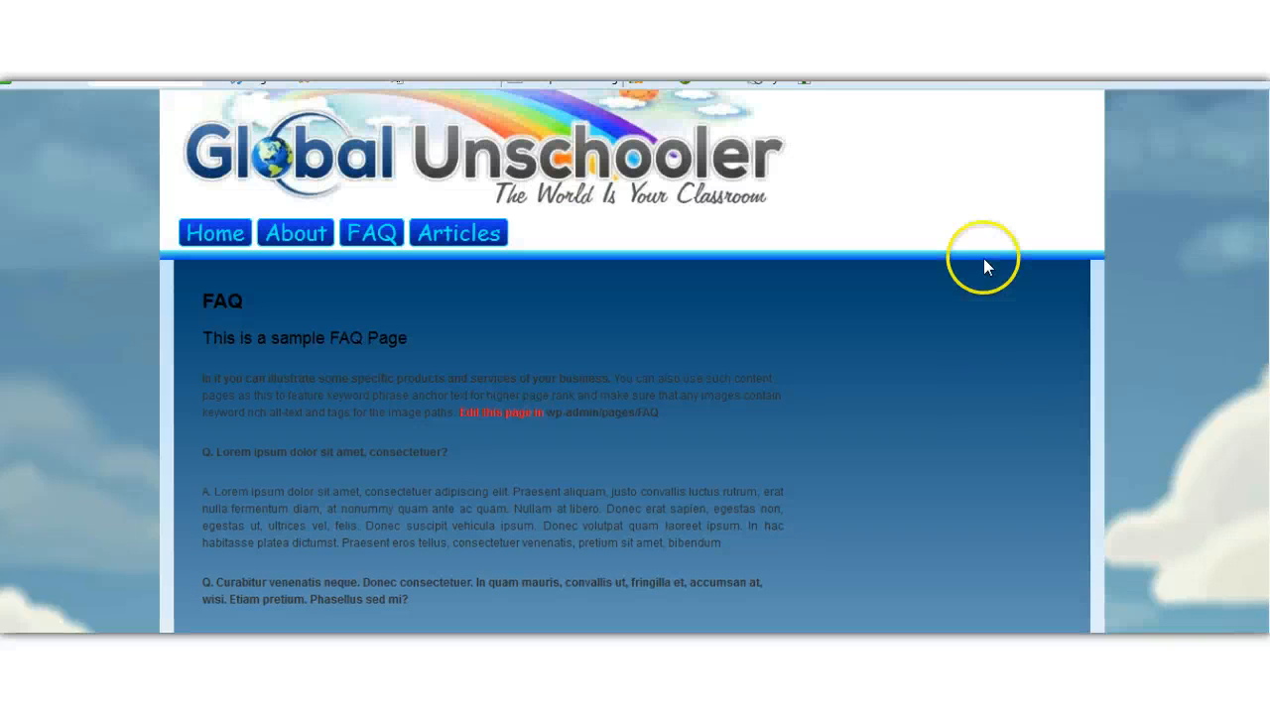
scroll(918, 357, down, 5)
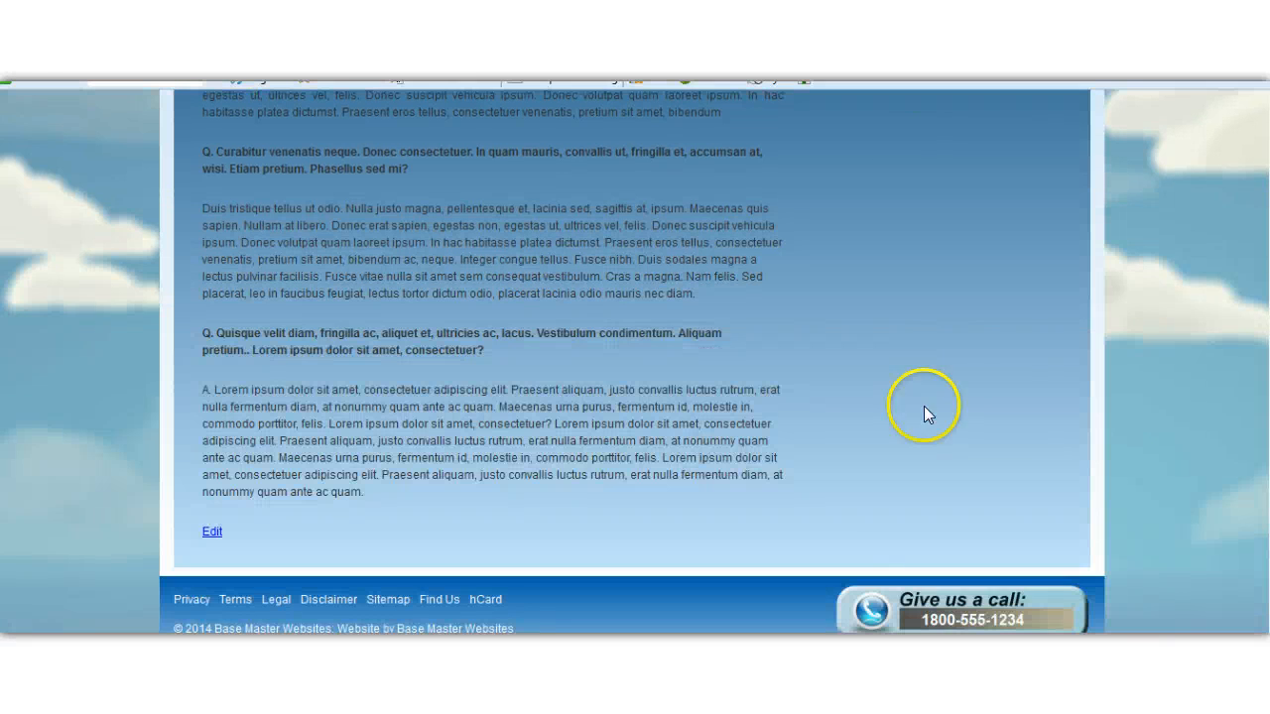
scroll(922, 427, up, 5)
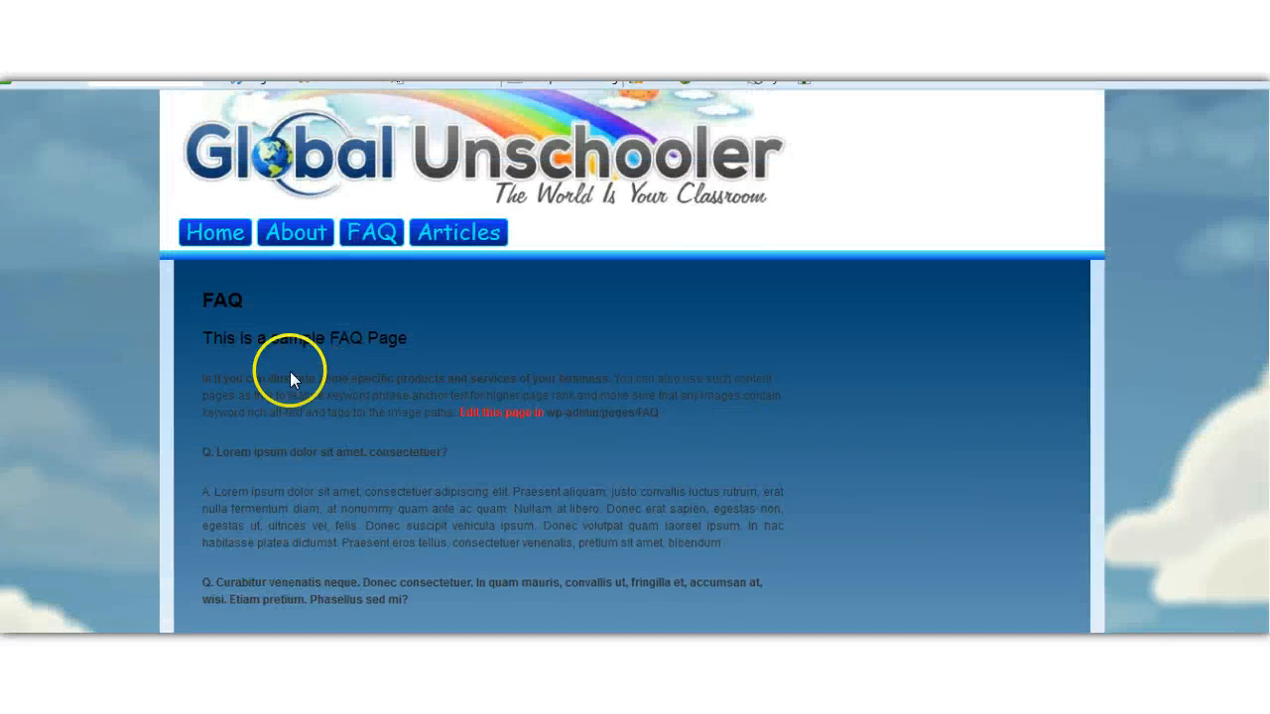
scroll(733, 430, down, 5)
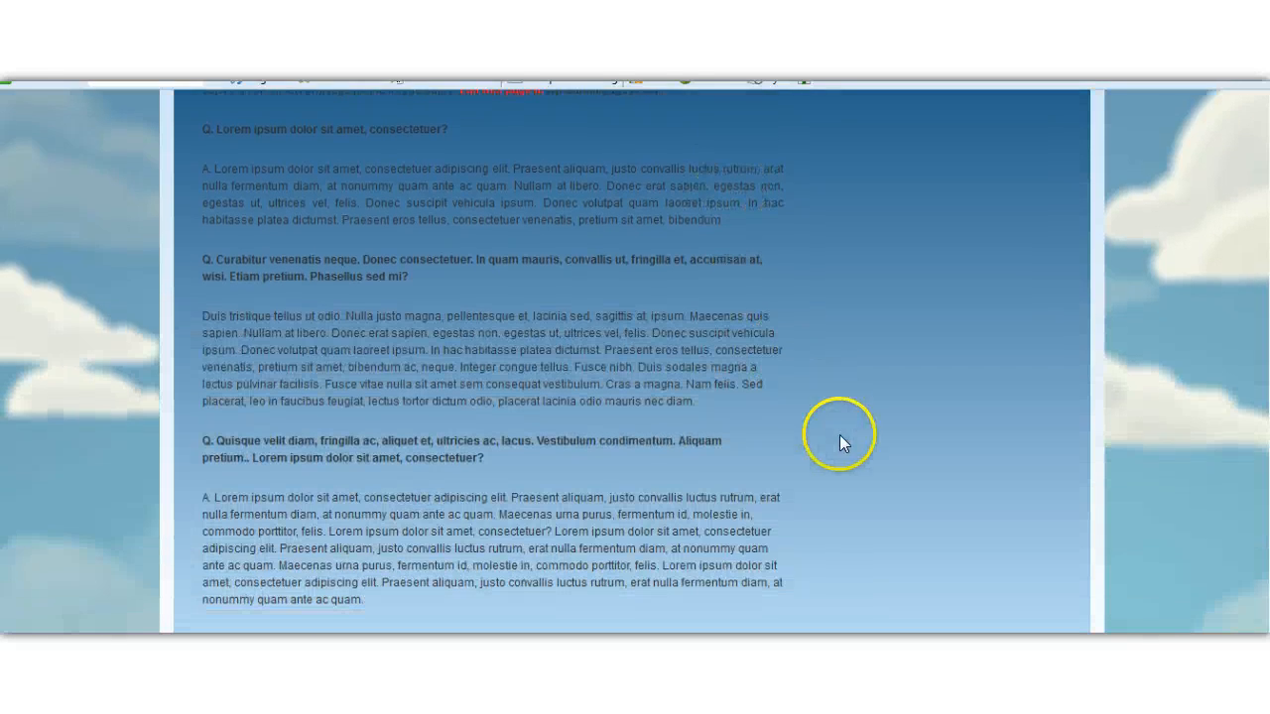
scroll(843, 447, up, 4)
scroll(844, 450, up, 1)
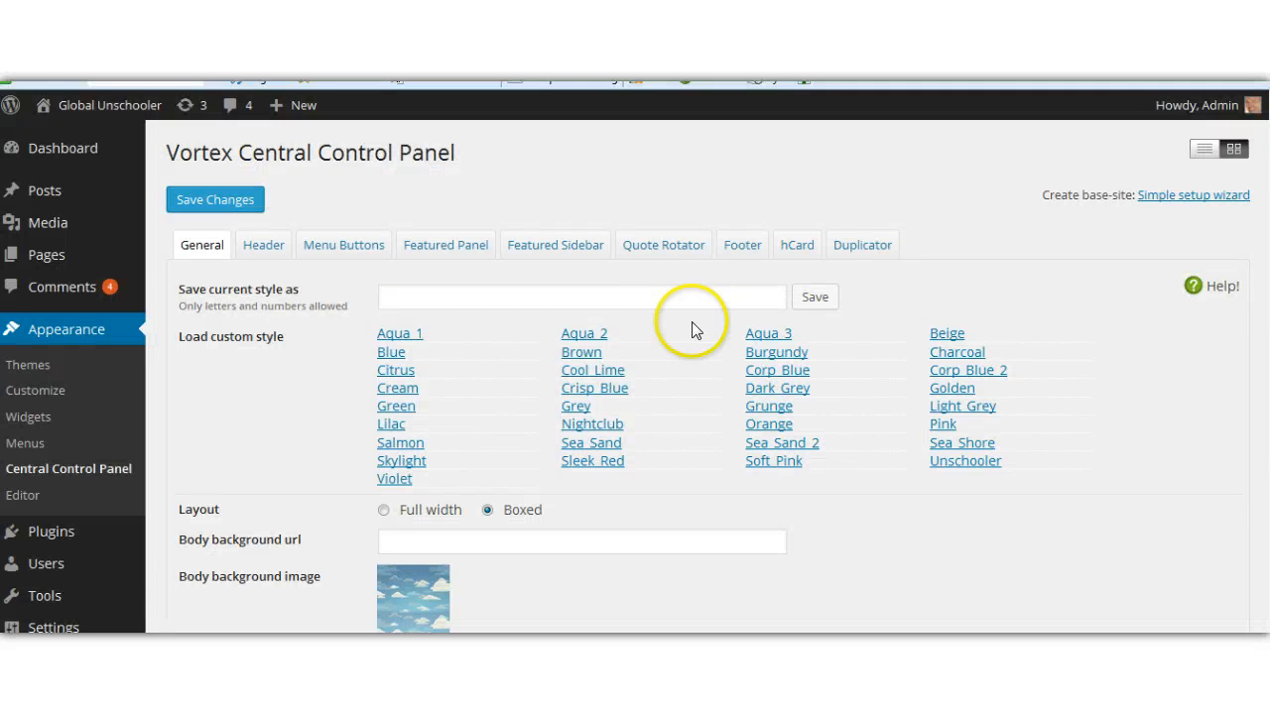
Step: In the Featured Panel settings, set the custom container background color to ffffff, enable its use and save the changes
click(434, 245)
scroll(1119, 303, down, 5)
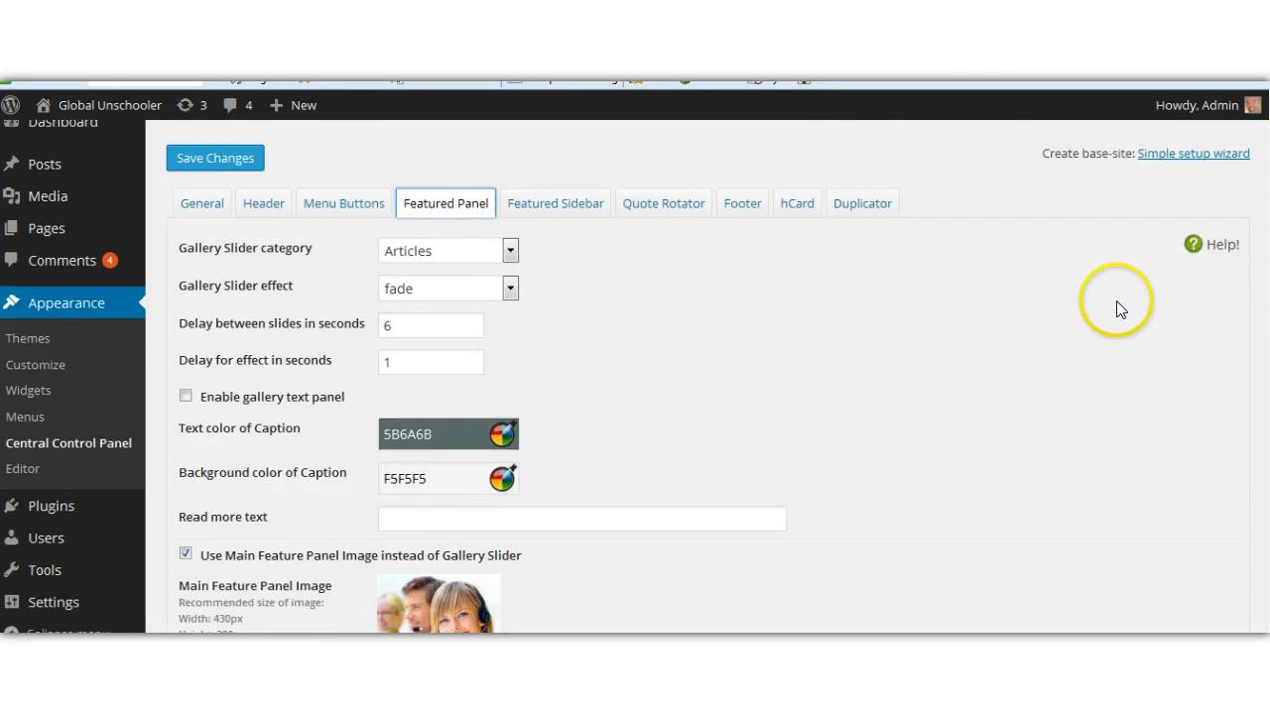
scroll(1119, 309, down, 7)
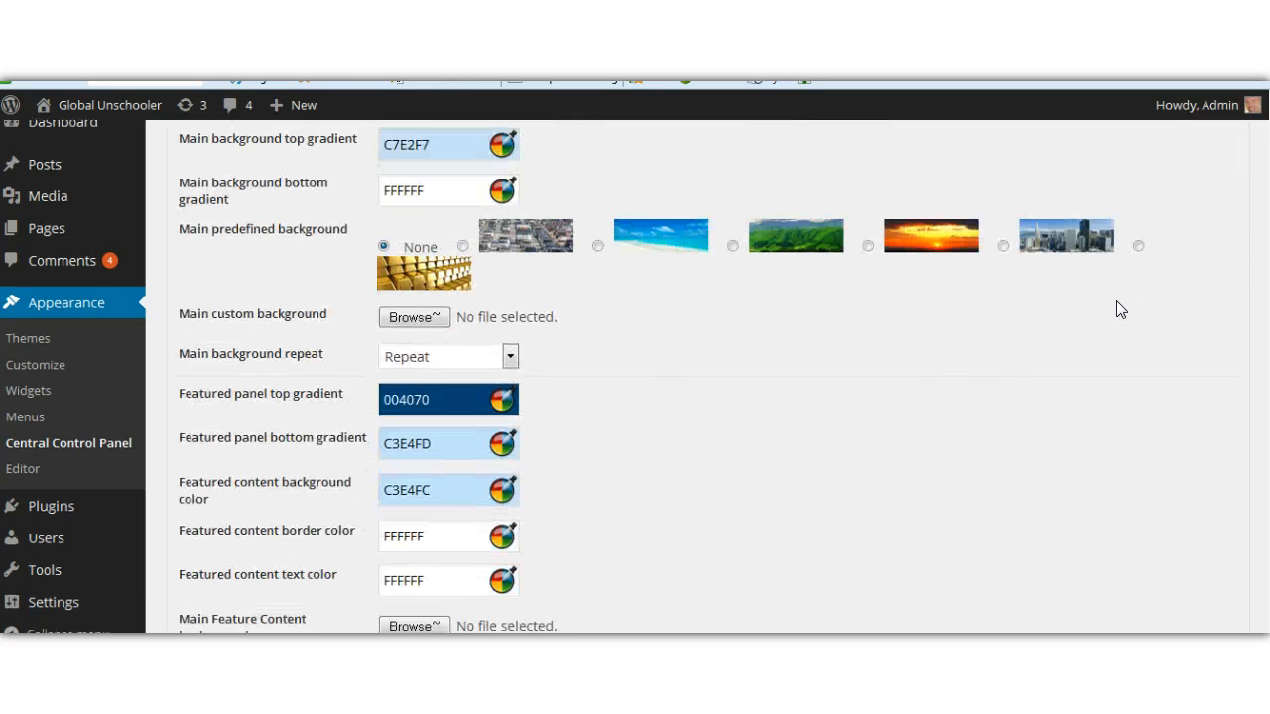
scroll(1116, 310, down, 1)
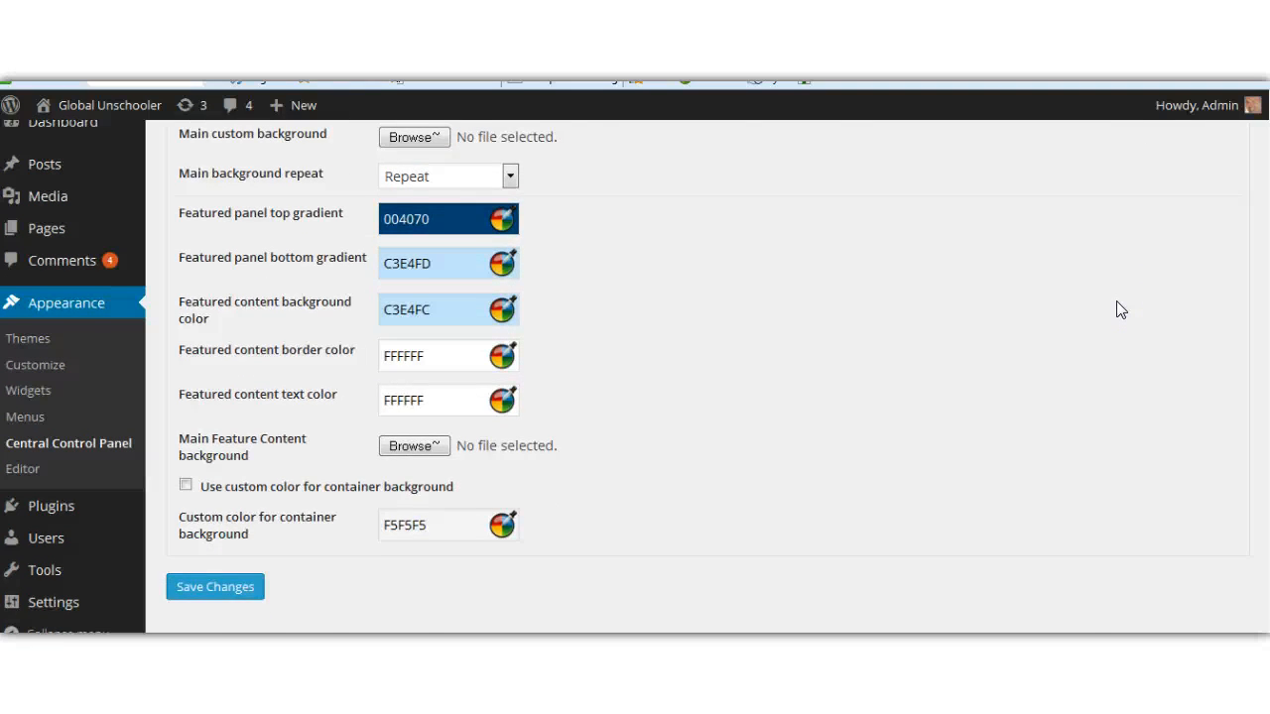
scroll(1116, 310, up, 2)
scroll(1119, 310, down, 2)
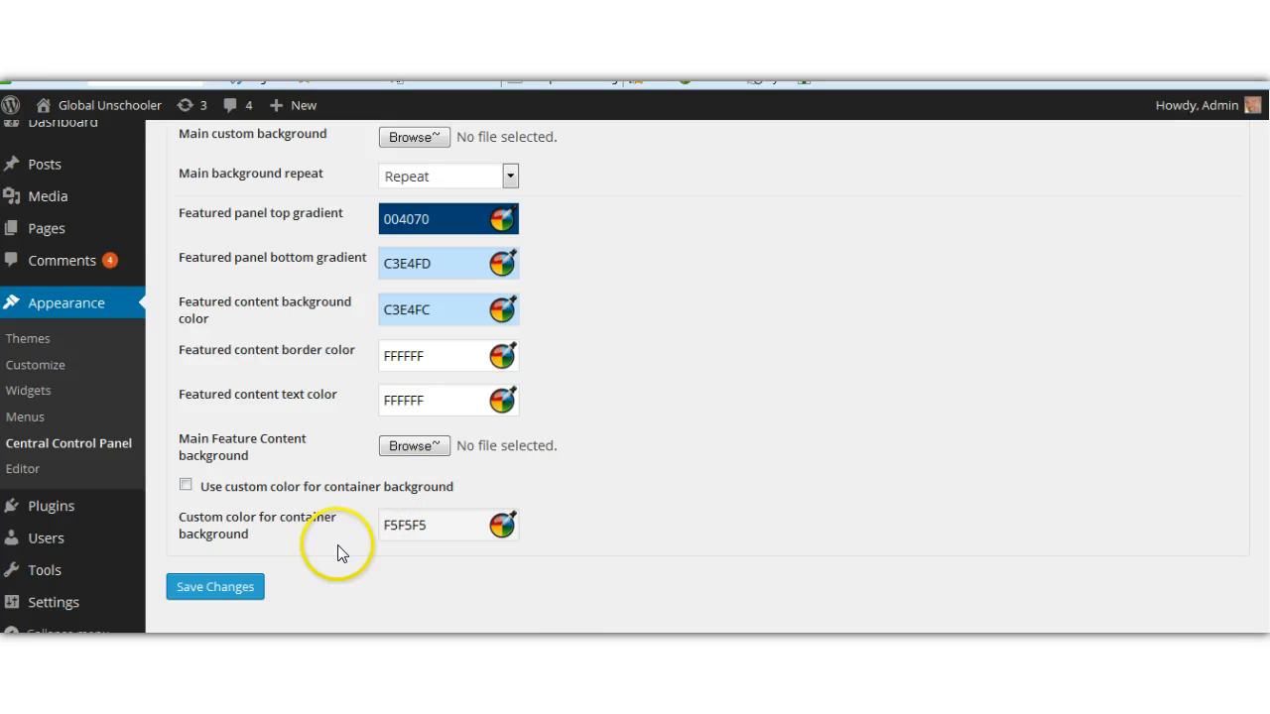
double_click(437, 525)
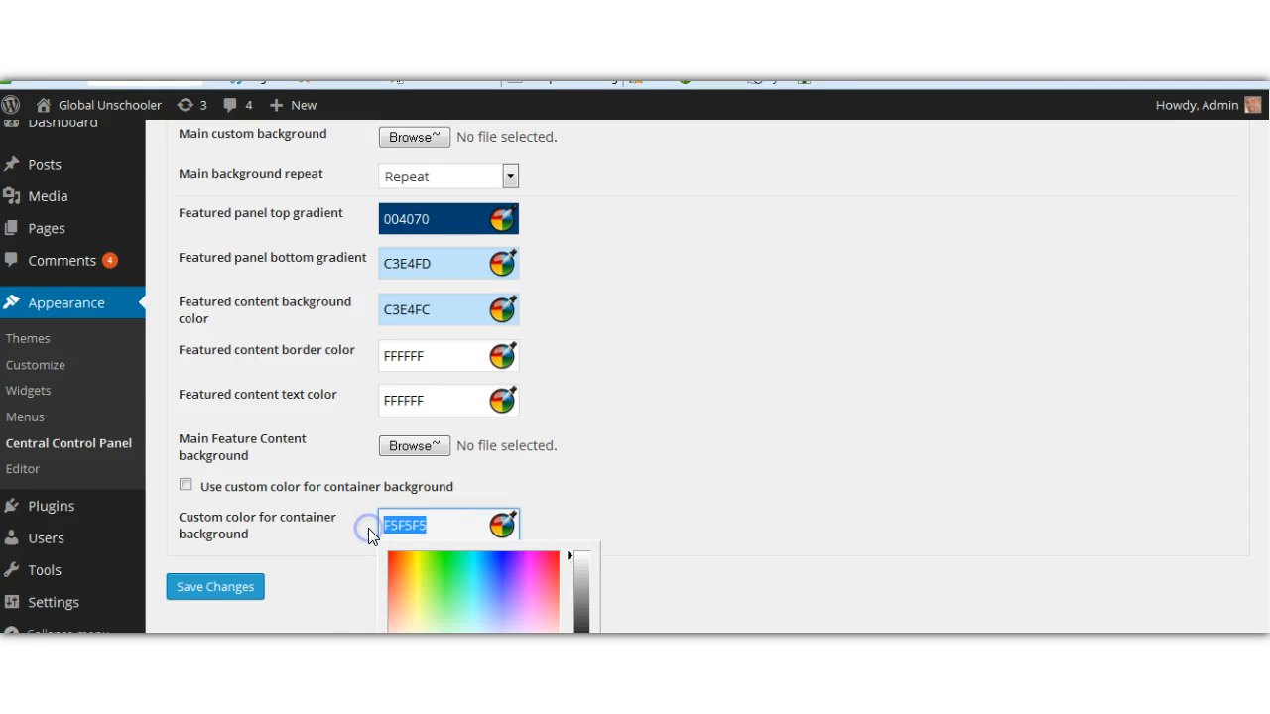
text(ffffff)
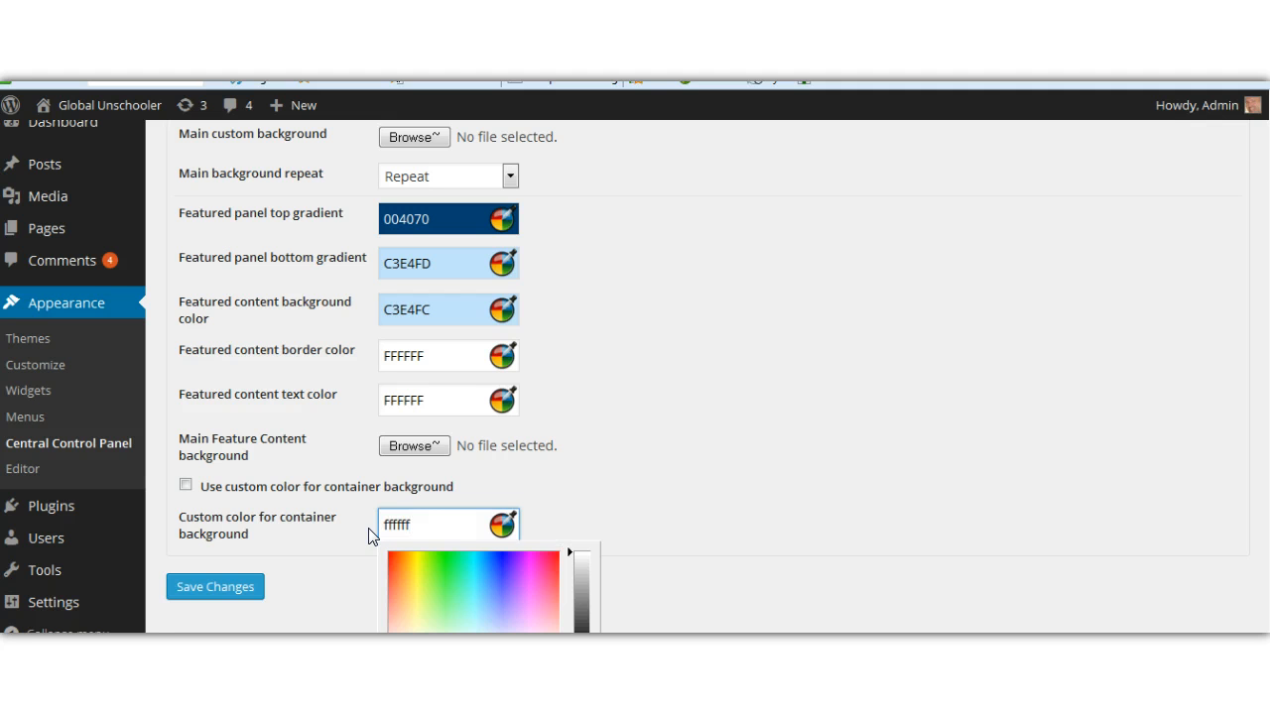
click(549, 510)
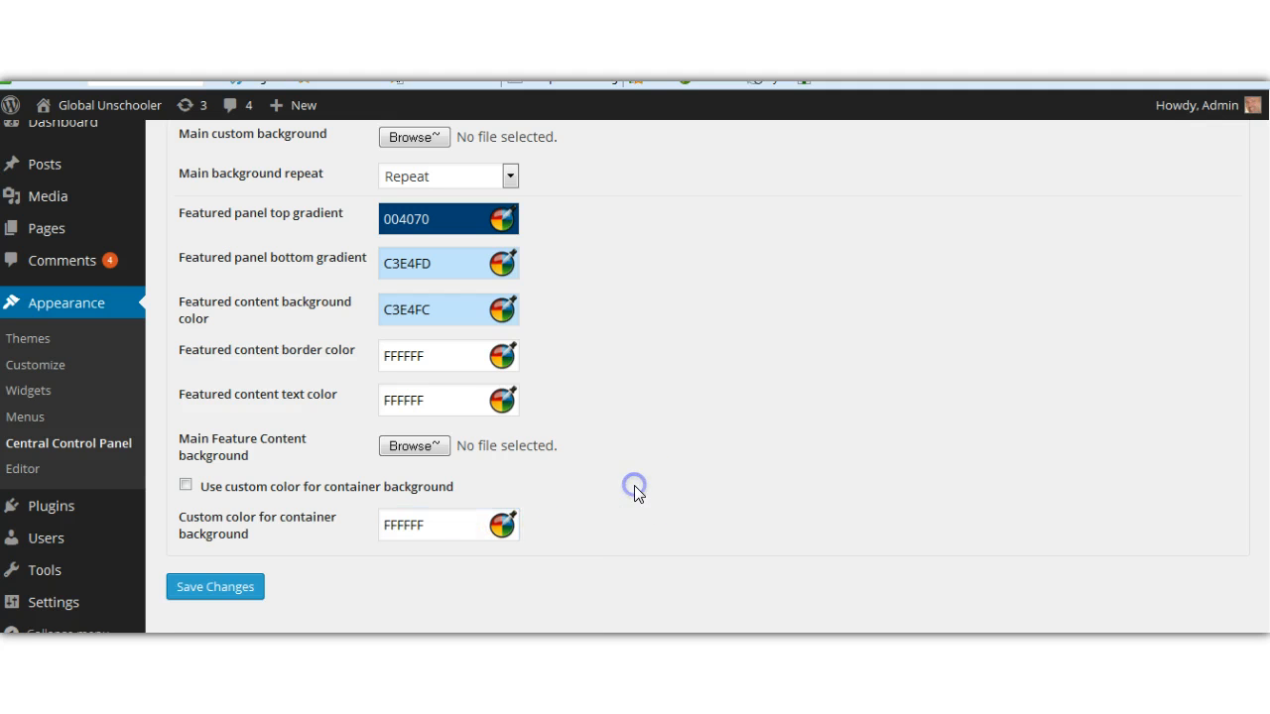
click(186, 485)
click(216, 588)
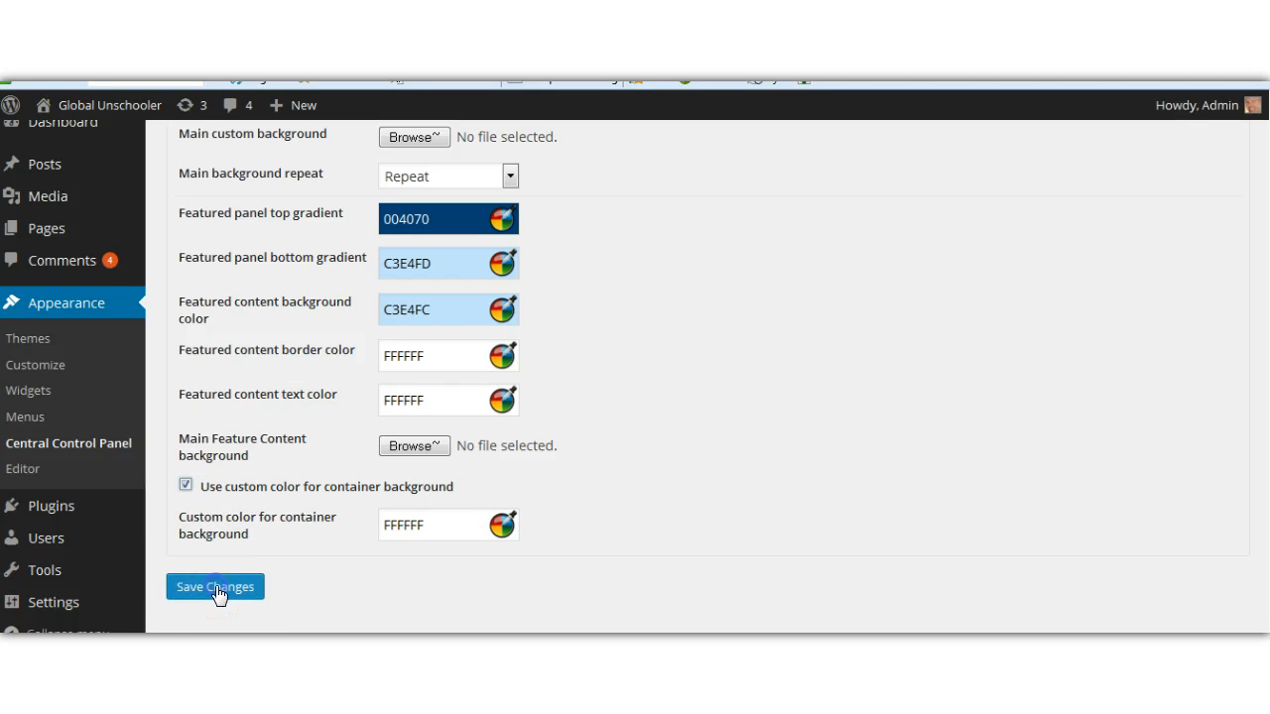
Step: Check the content container's new background color on the live FAQ page
click(856, 156)
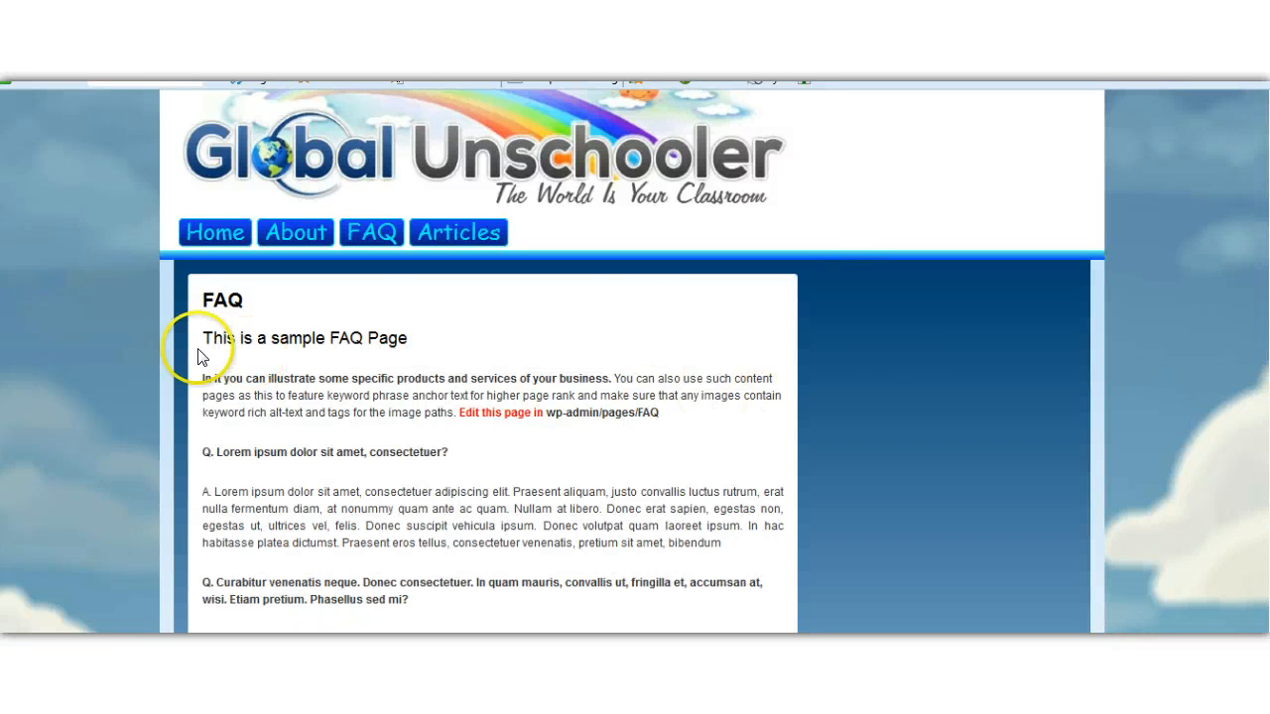
scroll(865, 318, down, 5)
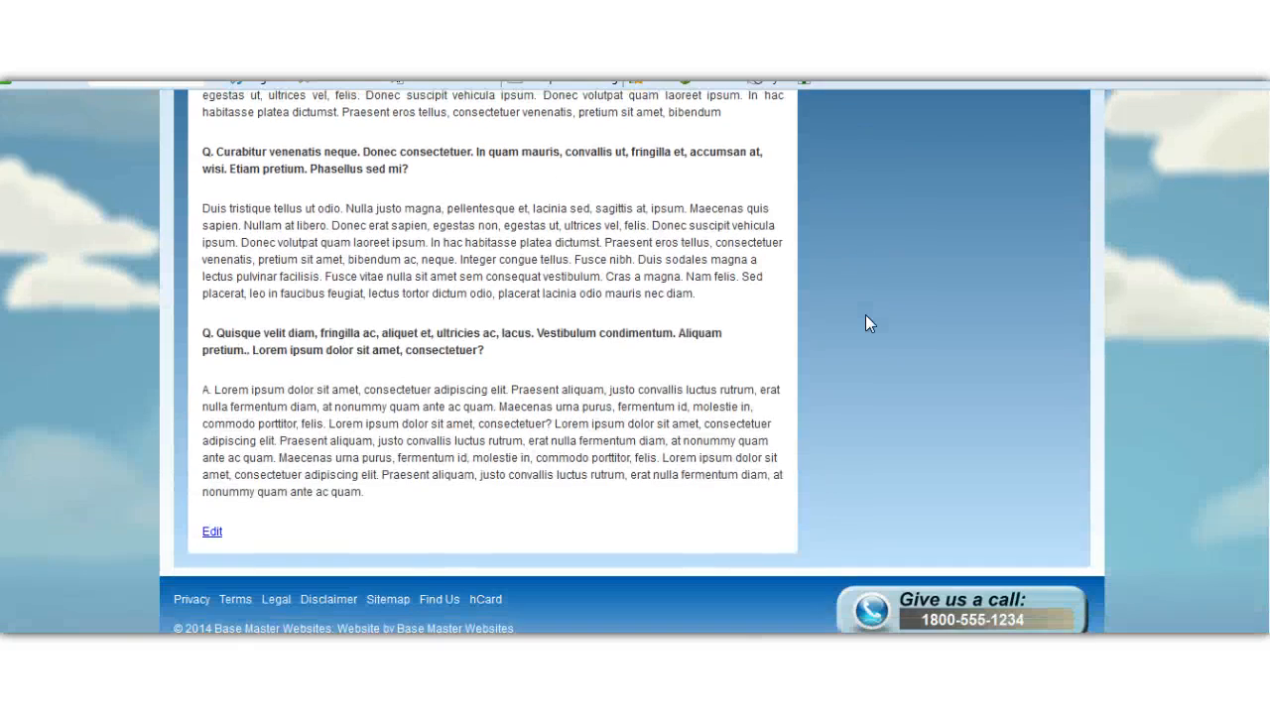
scroll(865, 318, up, 2)
scroll(865, 324, up, 2)
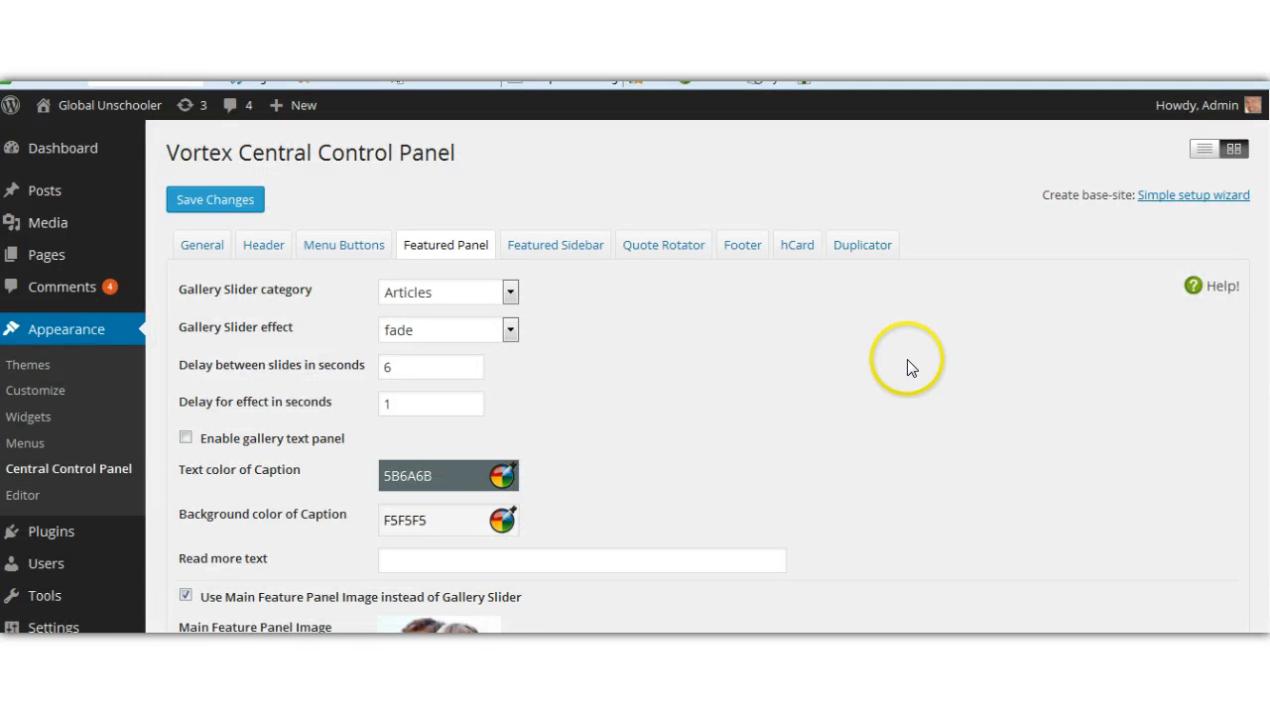
Step: Change the custom color for the container background to pink FF57B6 and save the Featured Panel settings
scroll(906, 363, down, 8)
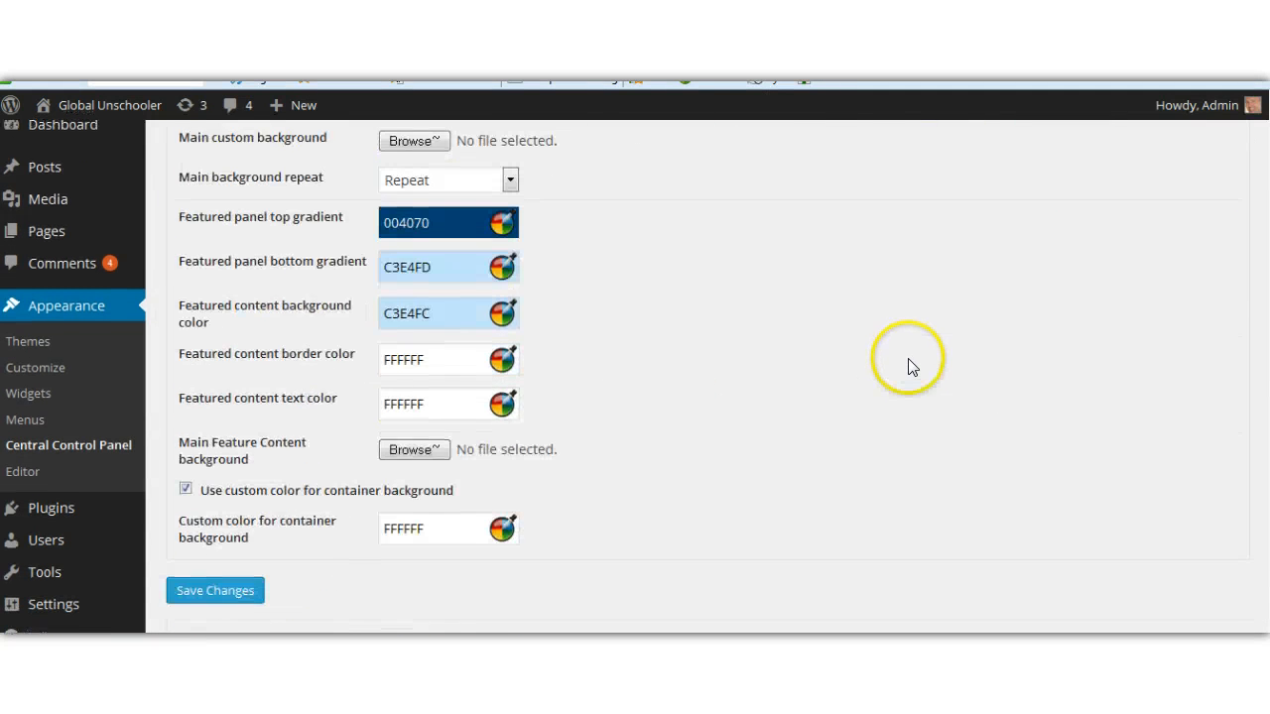
scroll(908, 357, up, 8)
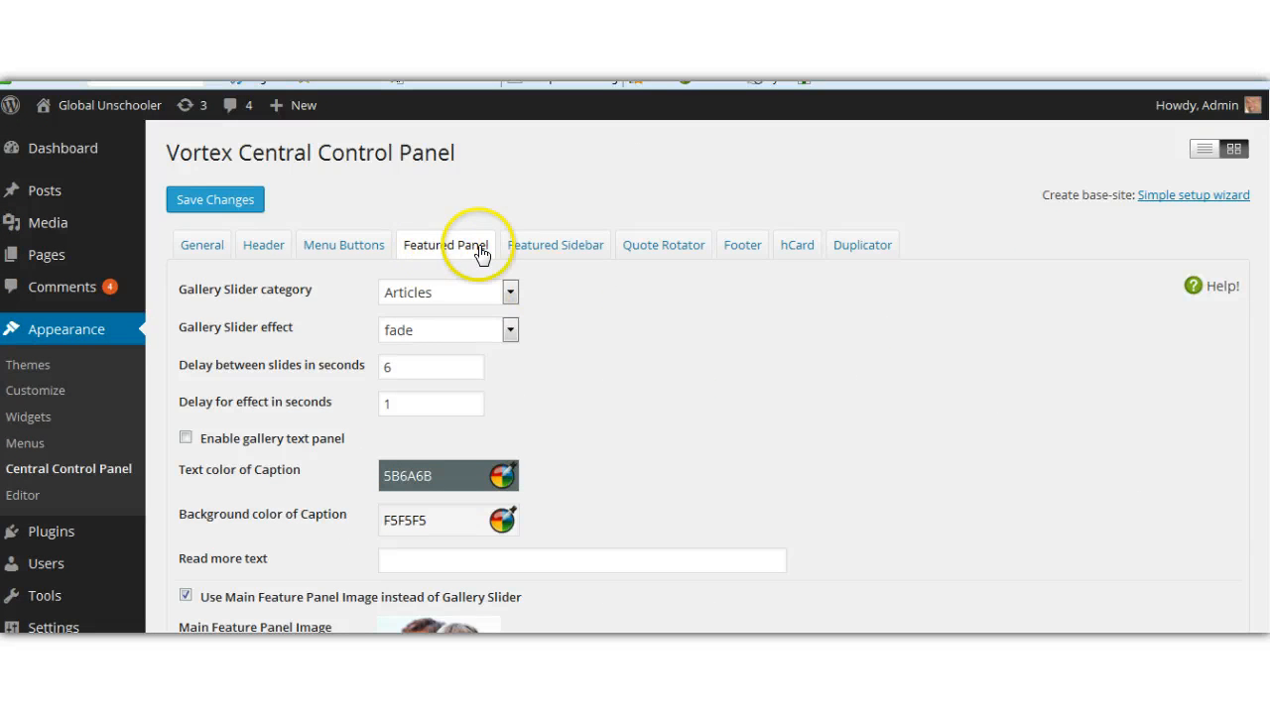
scroll(760, 317, down, 8)
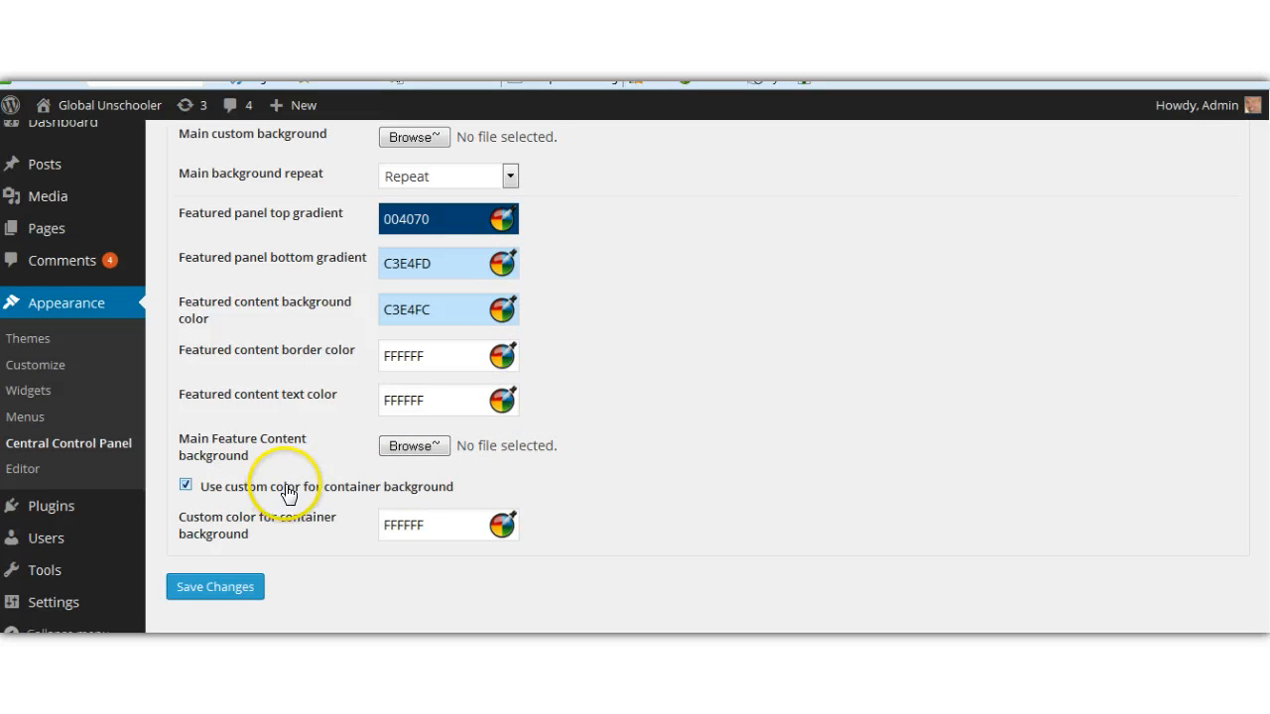
click(431, 531)
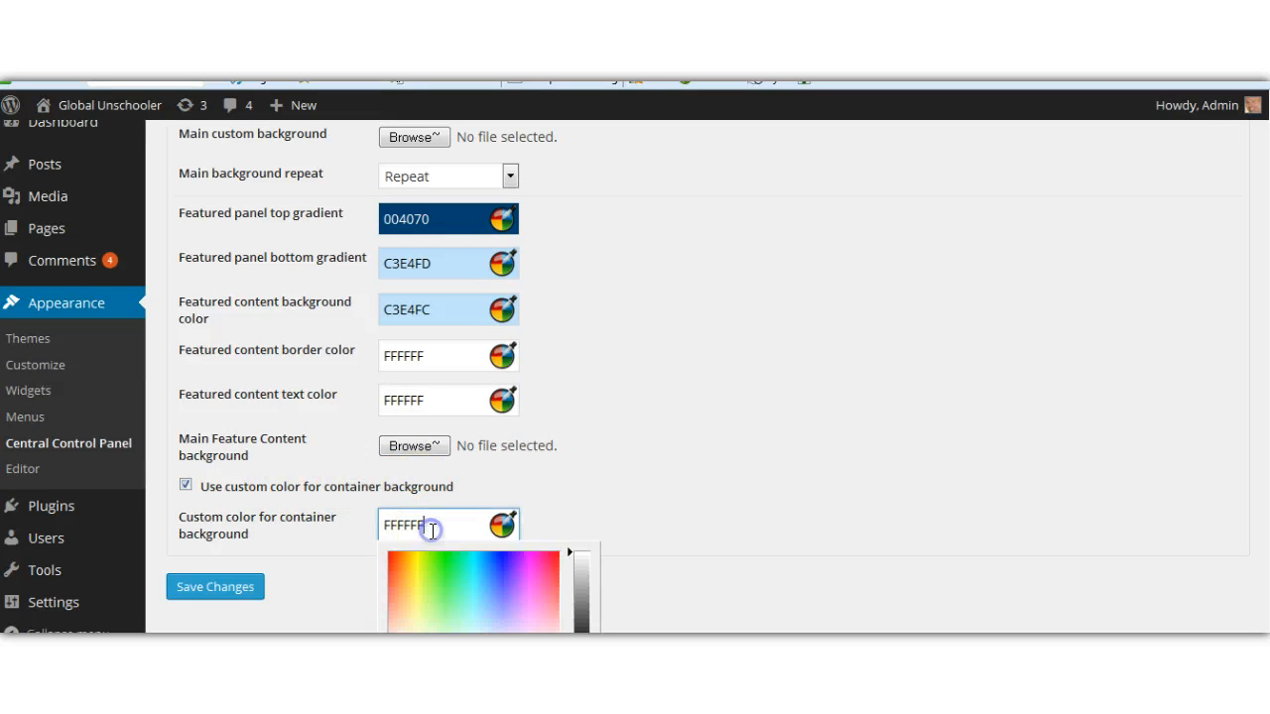
click(542, 583)
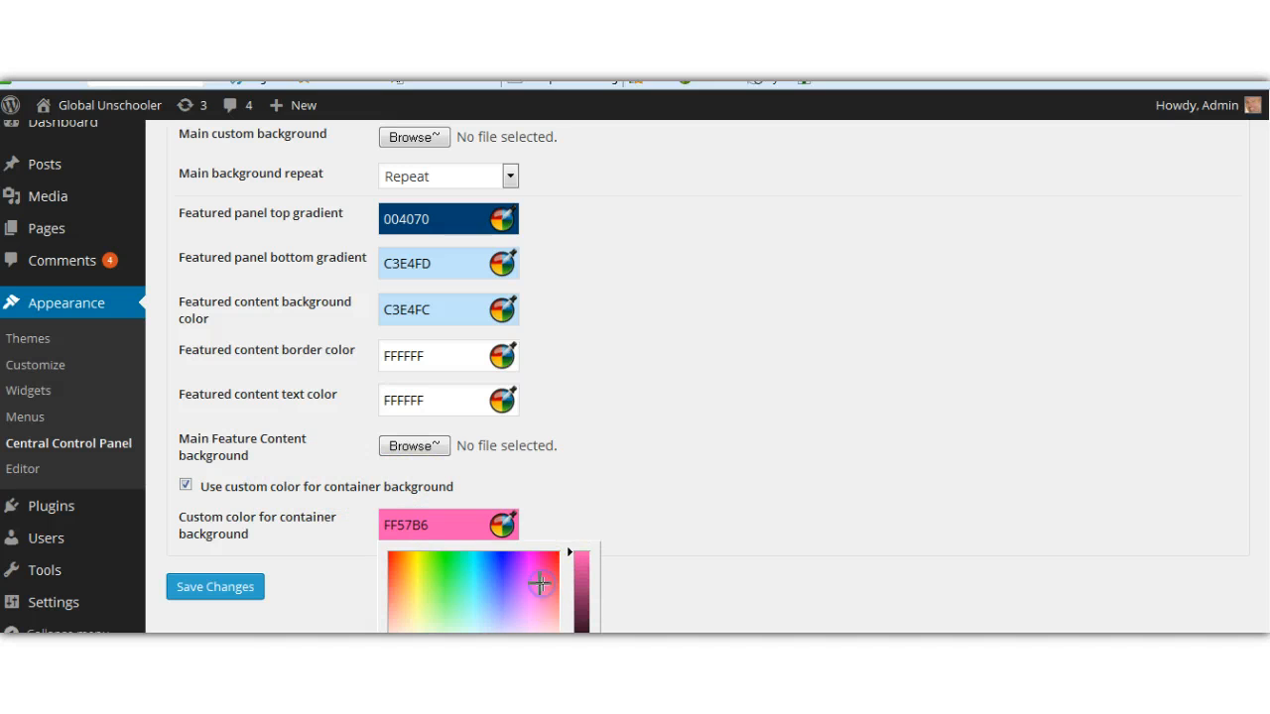
click(192, 588)
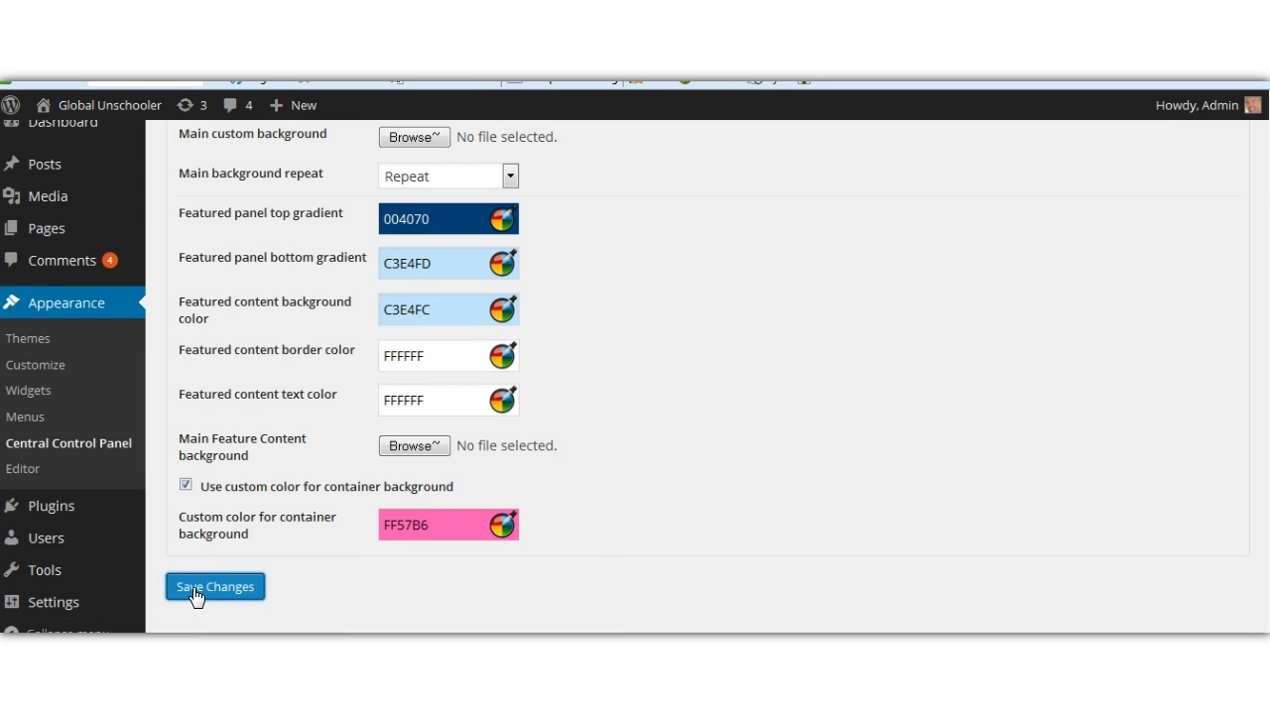
click(195, 589)
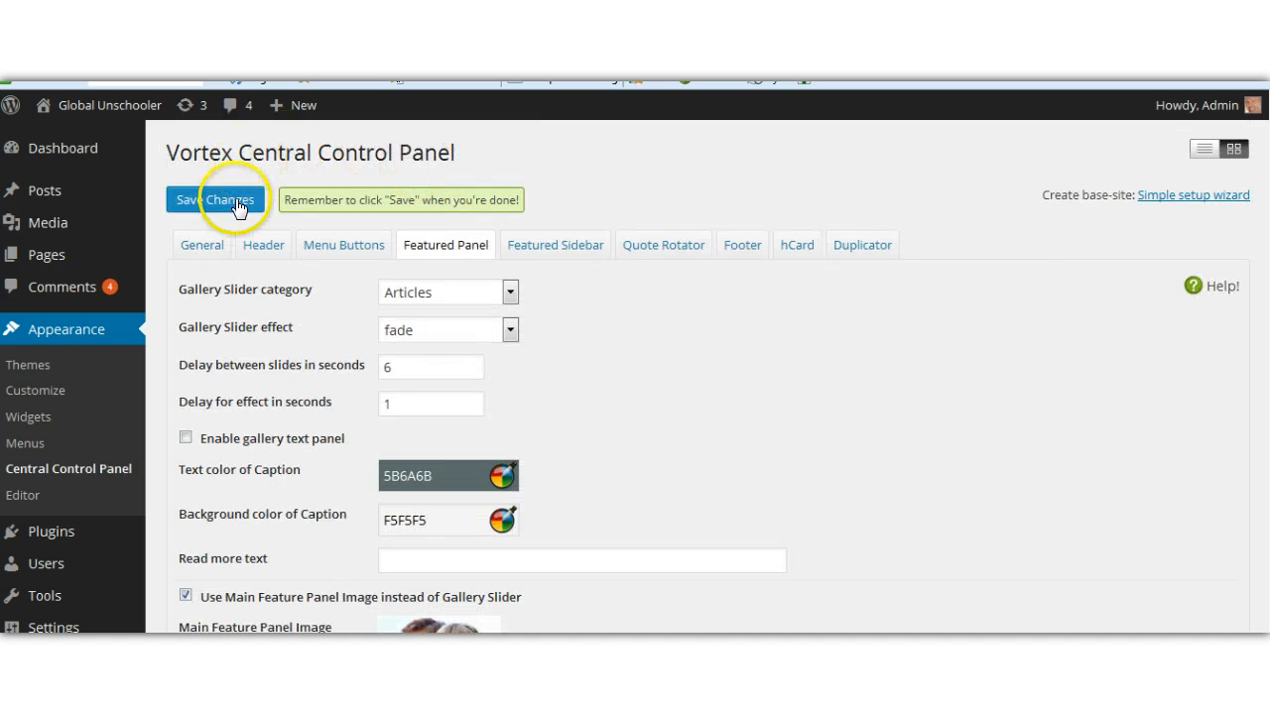
click(238, 205)
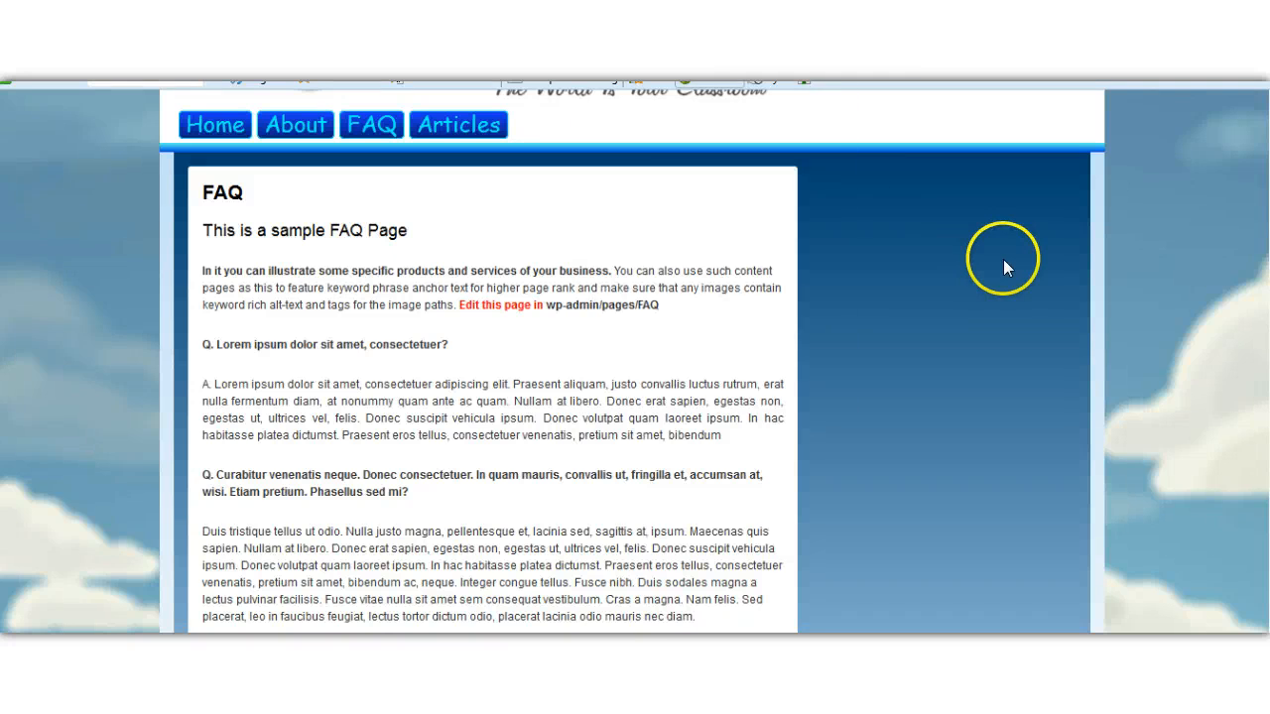
Step: Reload the FAQ page and review how its text reads on the pink container background
key(F5)
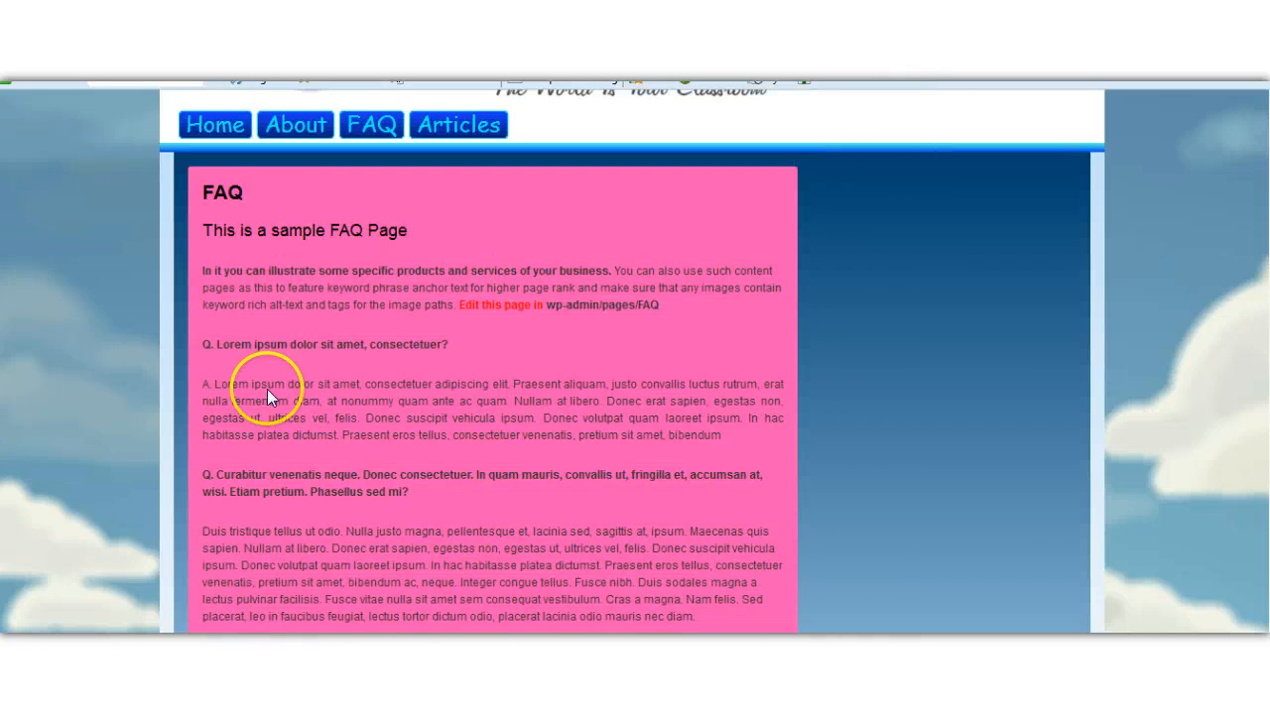
scroll(763, 415, down, 5)
scroll(759, 415, up, 6)
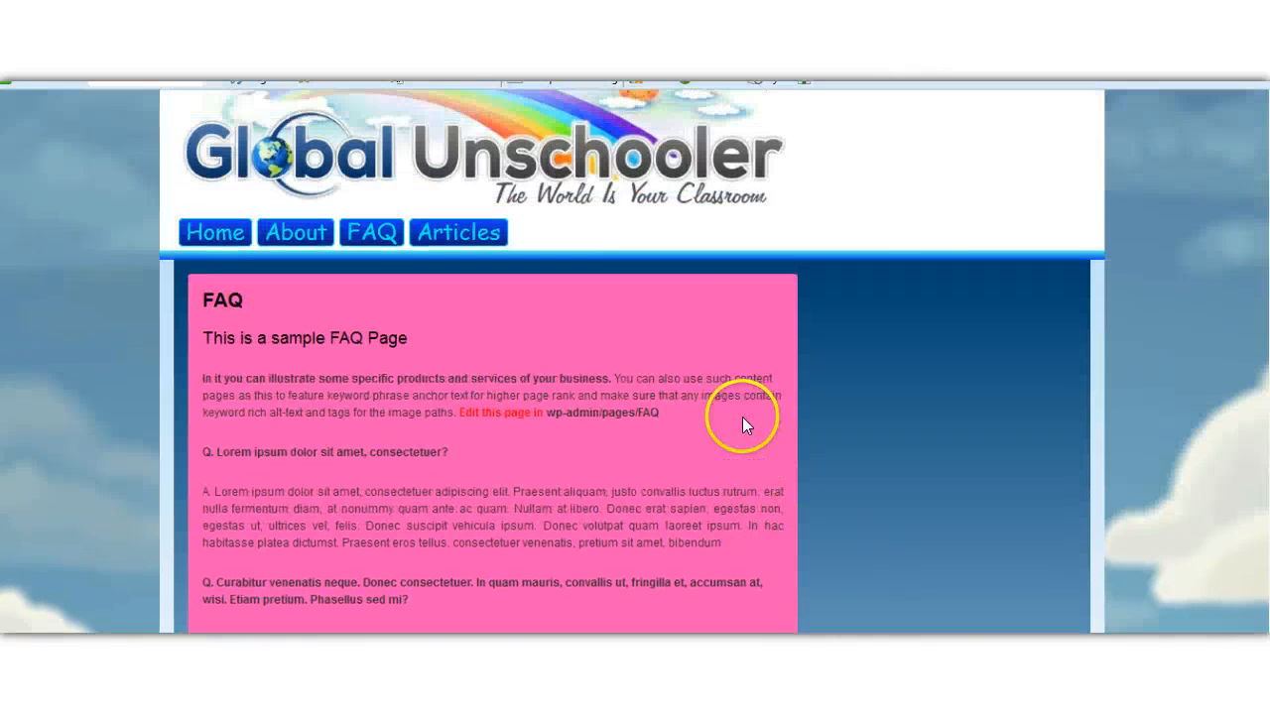
scroll(744, 424, down, 2)
scroll(744, 425, up, 3)
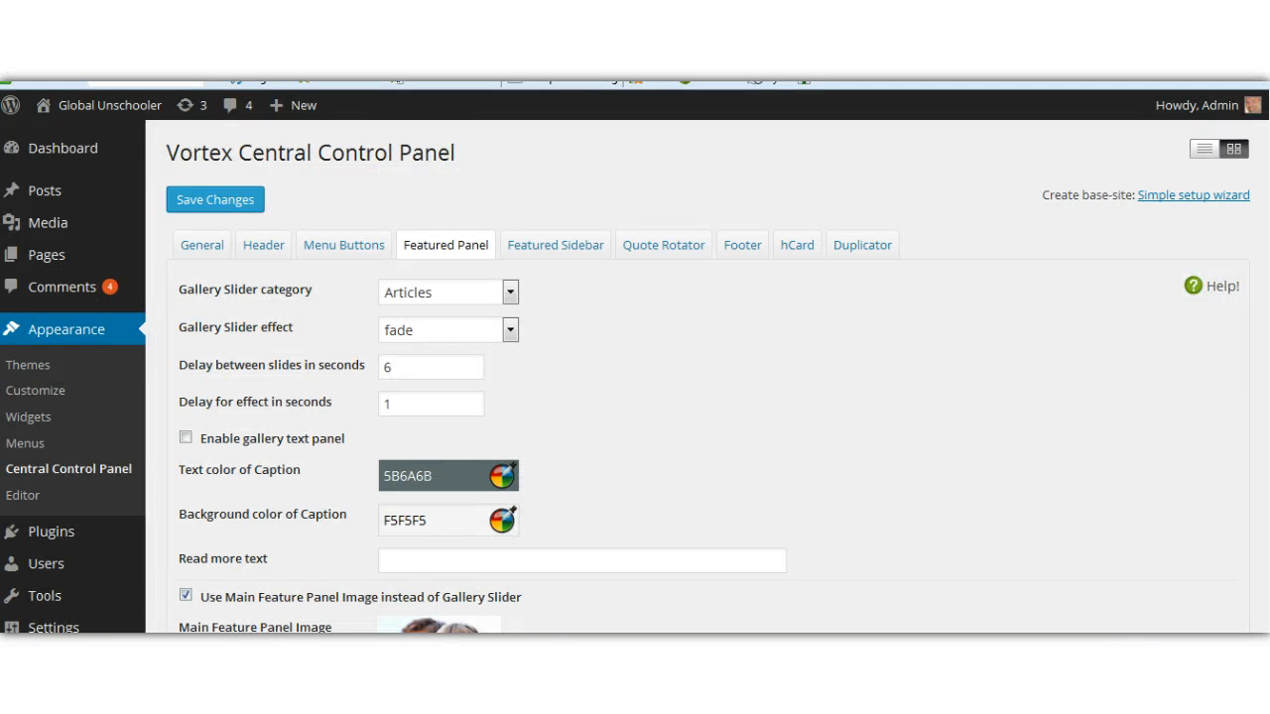
Step: Set the custom color for the container background back to white, ffffff, and save the changes
scroll(601, 590, down, 10)
scroll(605, 598, down, 3)
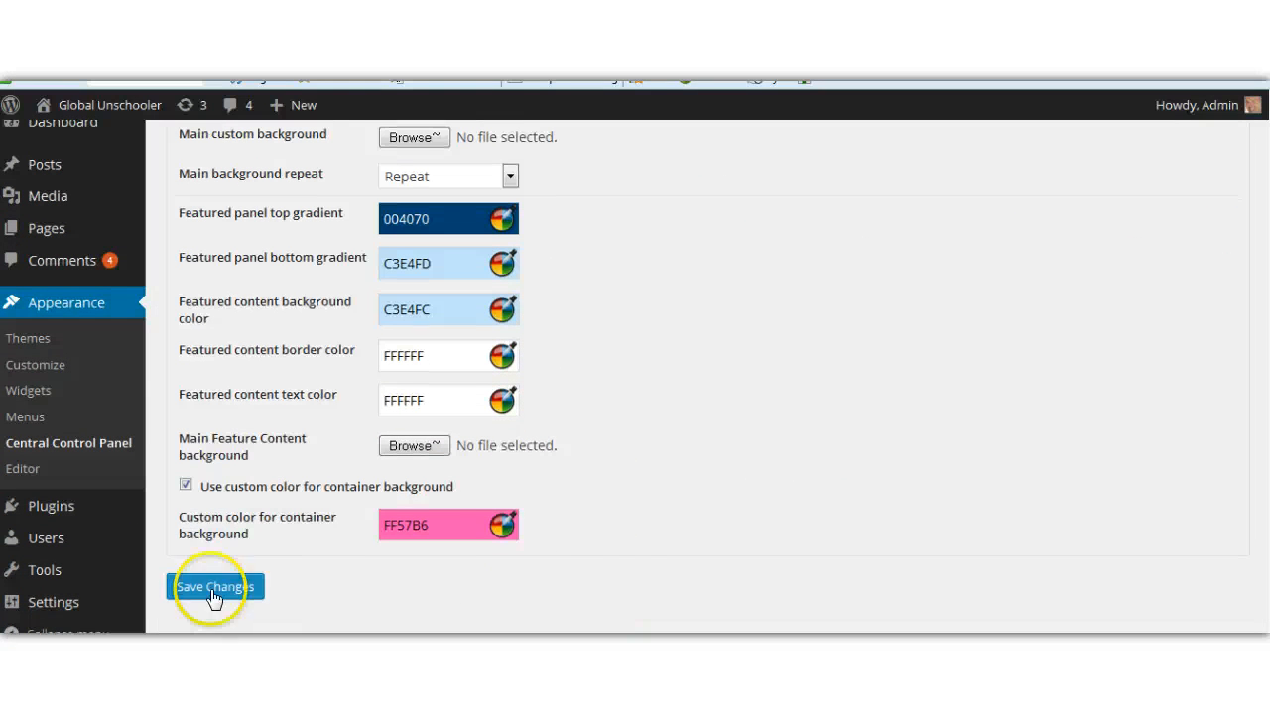
click(466, 537)
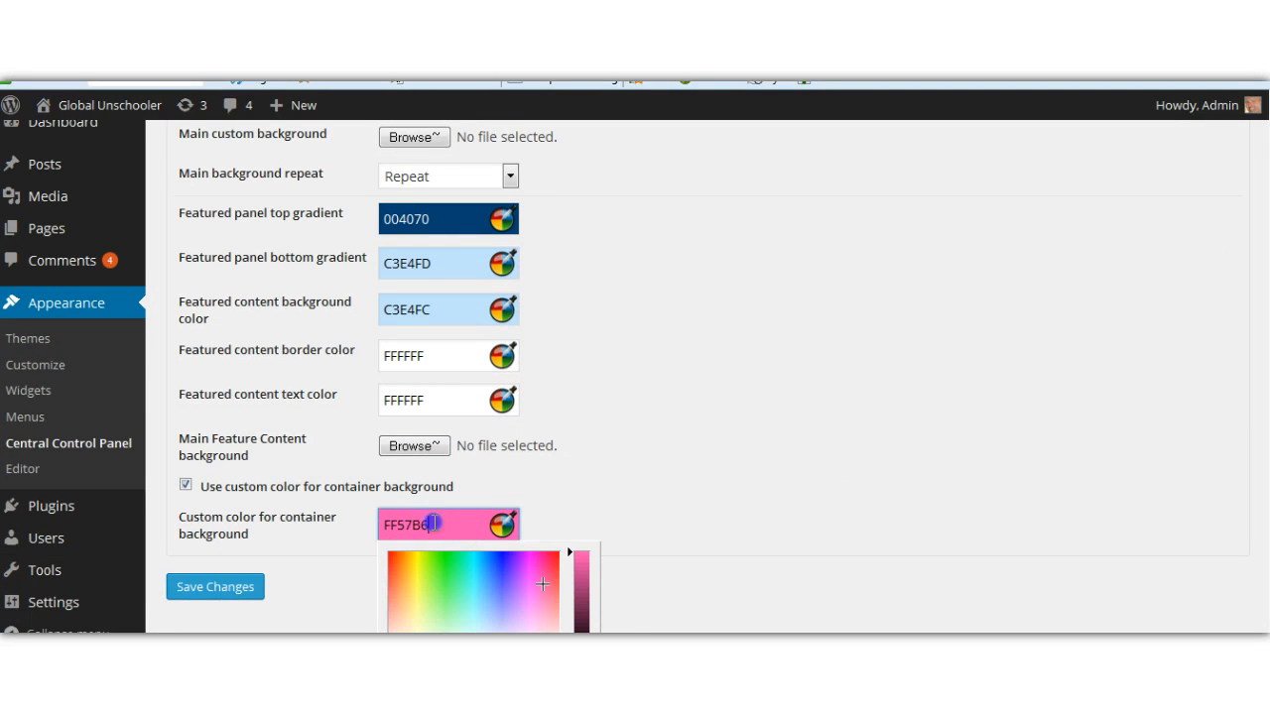
drag(432, 523, 338, 520)
text(fffffff)
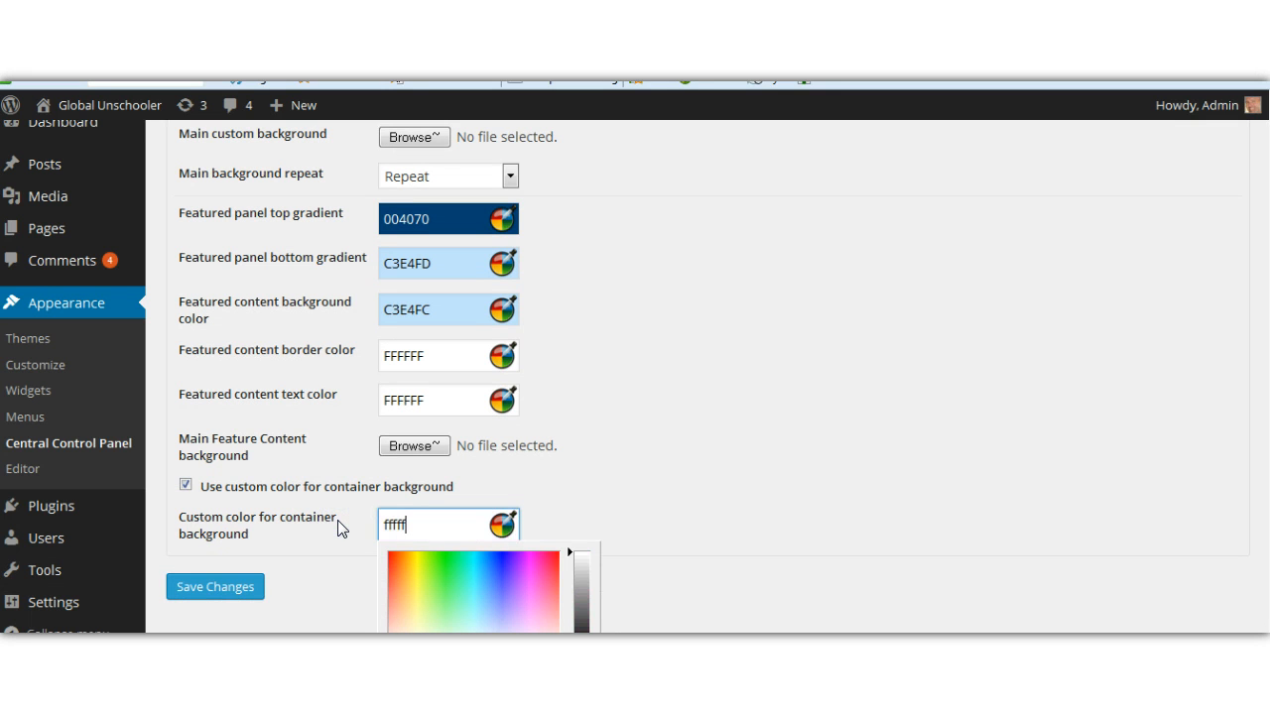
click(249, 586)
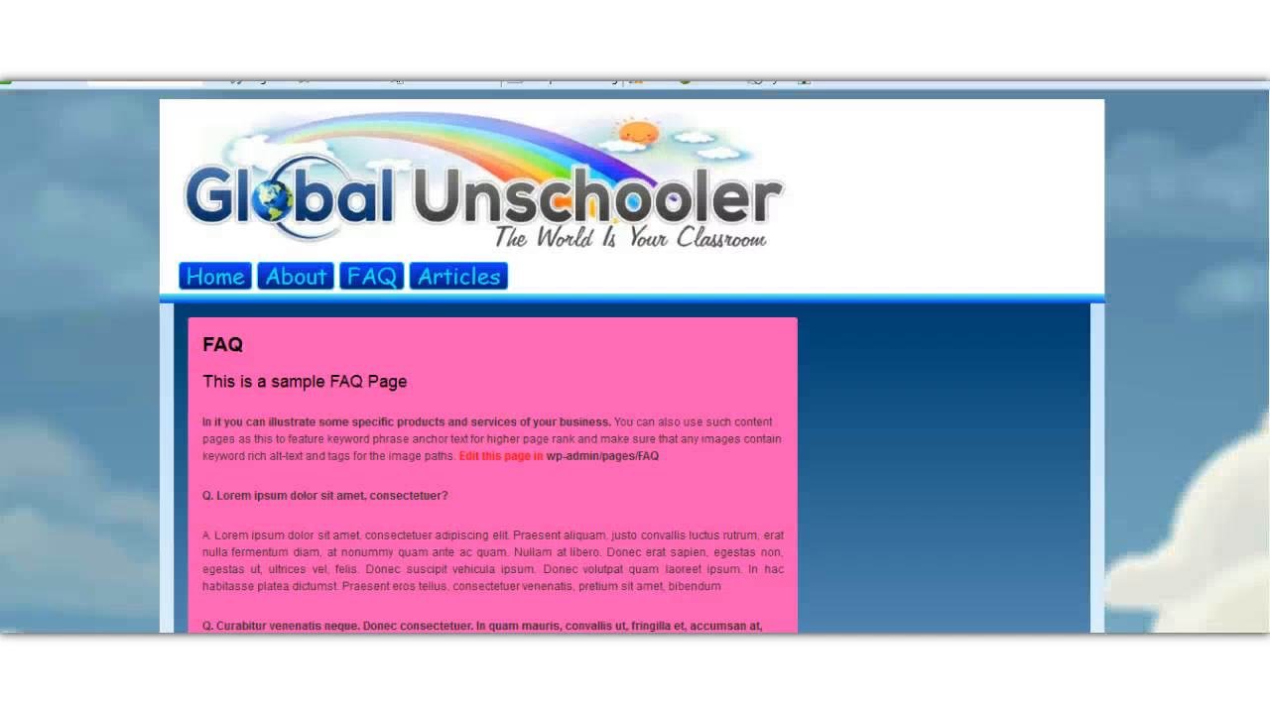
Step: Refresh the FAQ page and inspect the restored white content container along the page
click(988, 178)
click(983, 170)
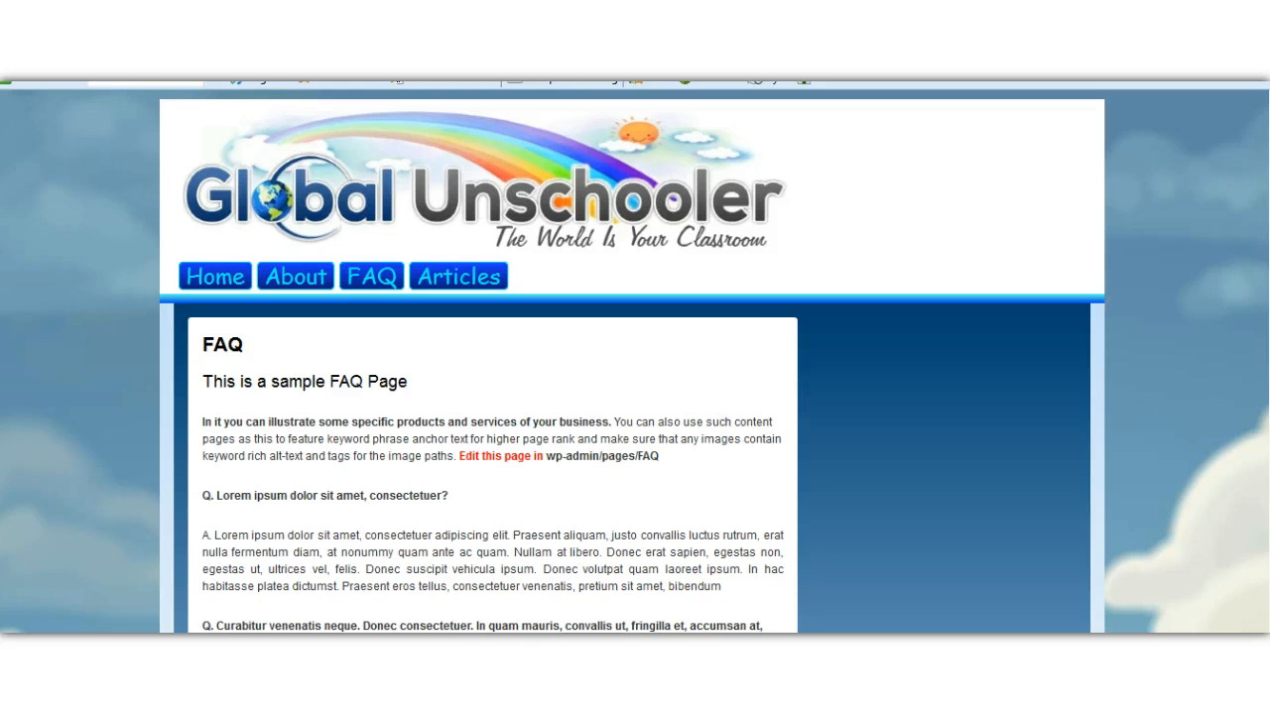
scroll(760, 426, down, 2)
scroll(820, 274, down, 1)
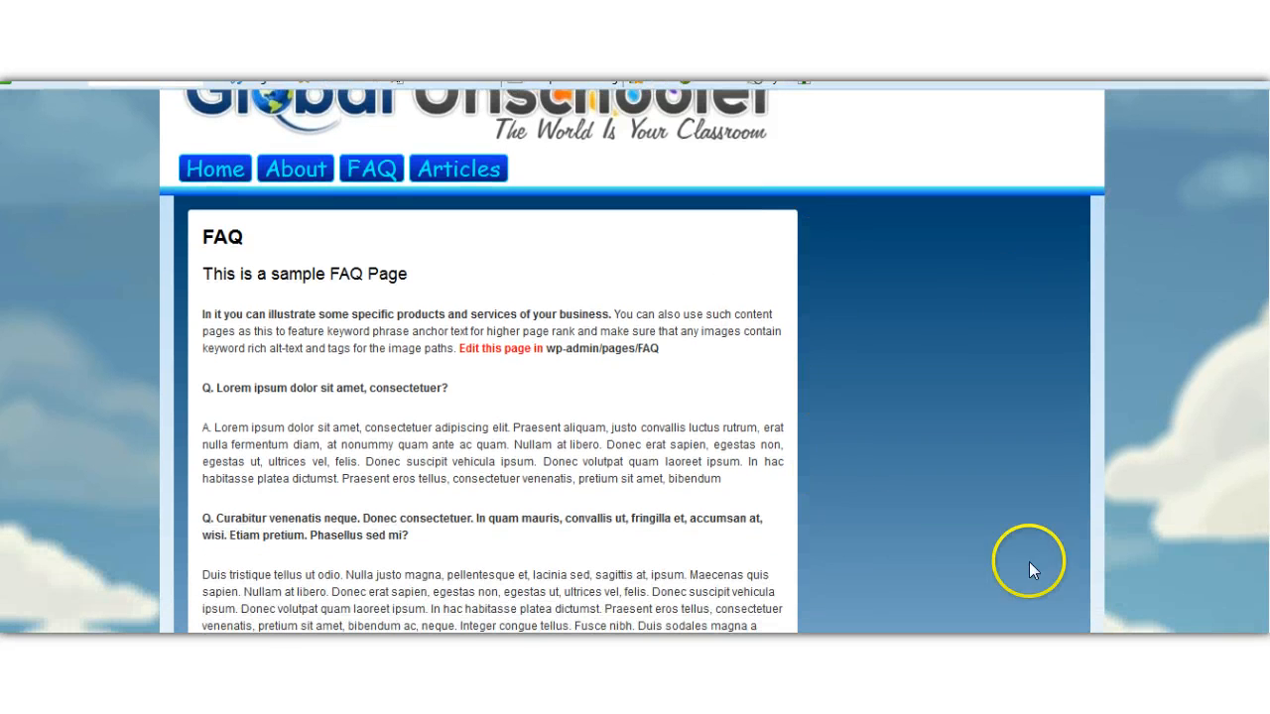
scroll(902, 437, down, 8)
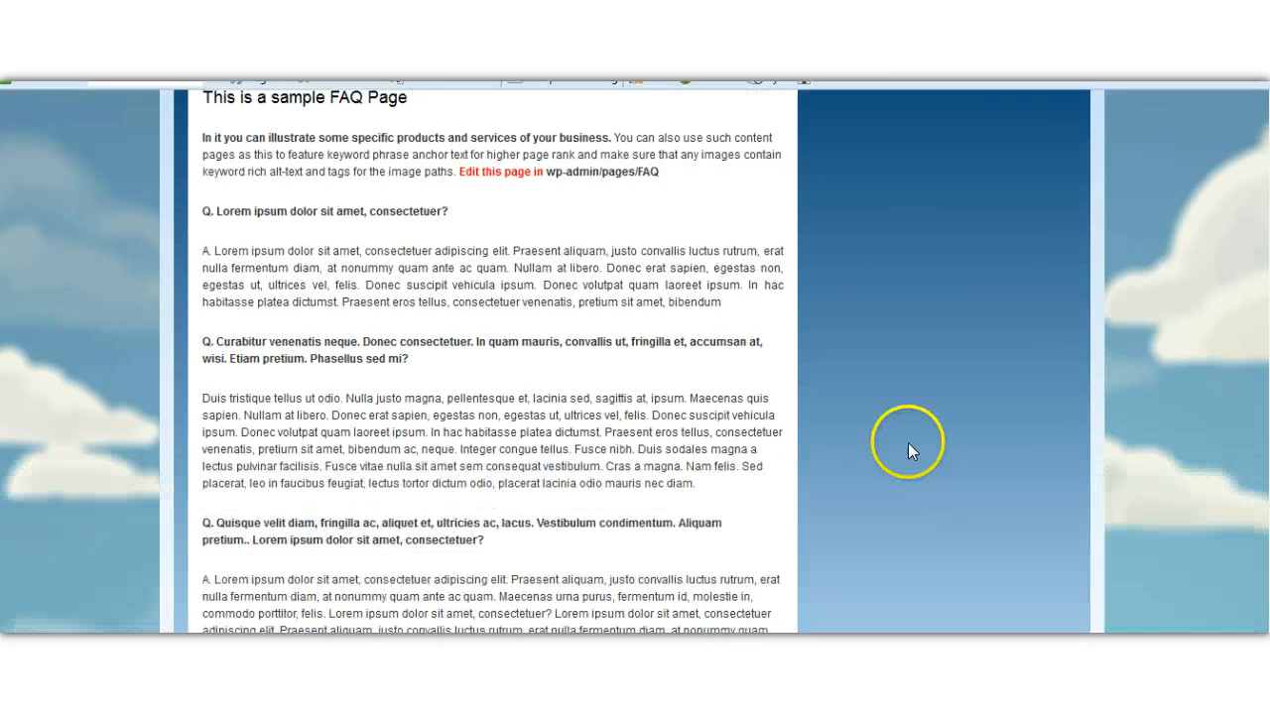
scroll(879, 499, up, 7)
scroll(952, 437, up, 3)
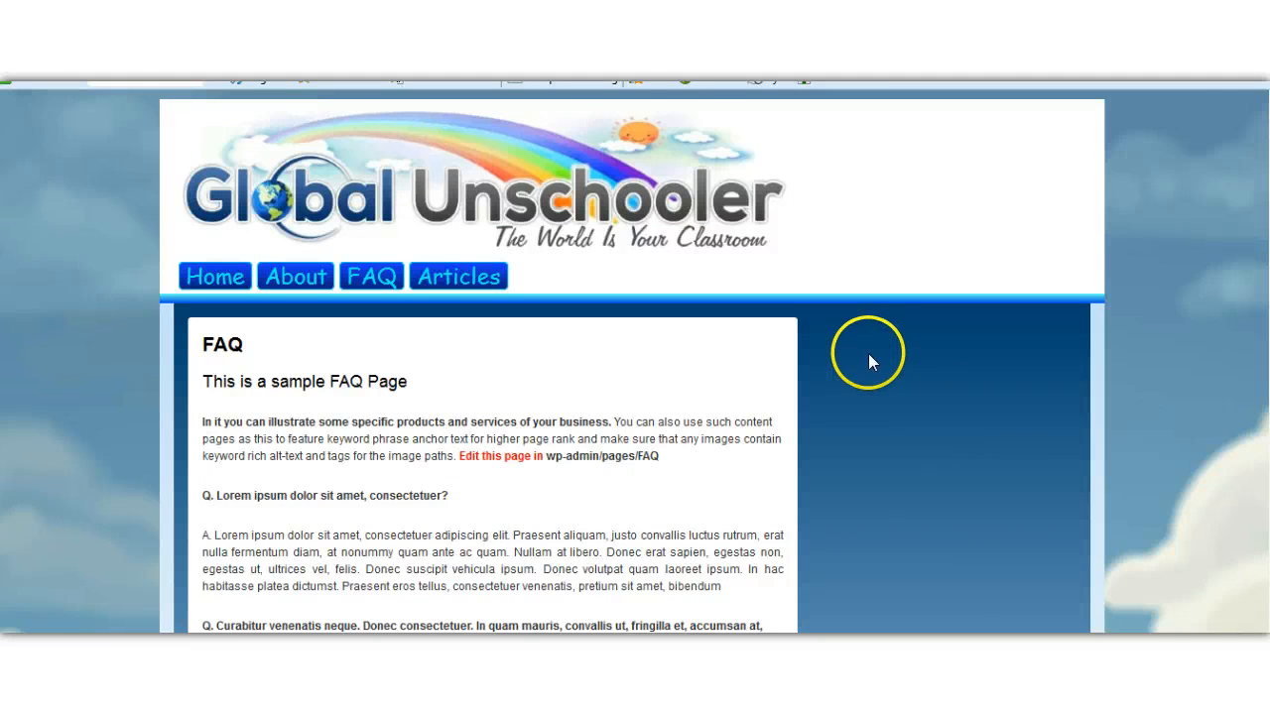
Step: Look over the FAQ page once more, return to the site admin, and open the list of all pages
scroll(868, 353, down, 5)
scroll(868, 353, up, 5)
click(80, 42)
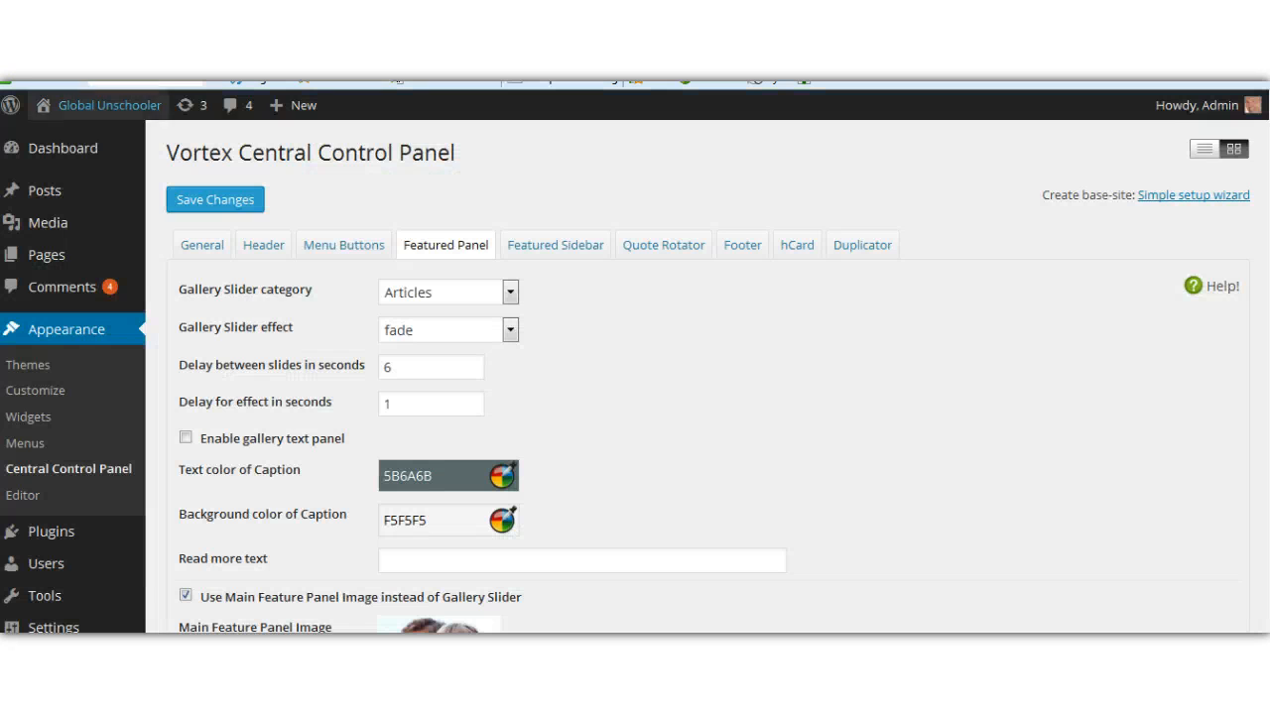
scroll(56, 311, down, 2)
scroll(57, 337, up, 1)
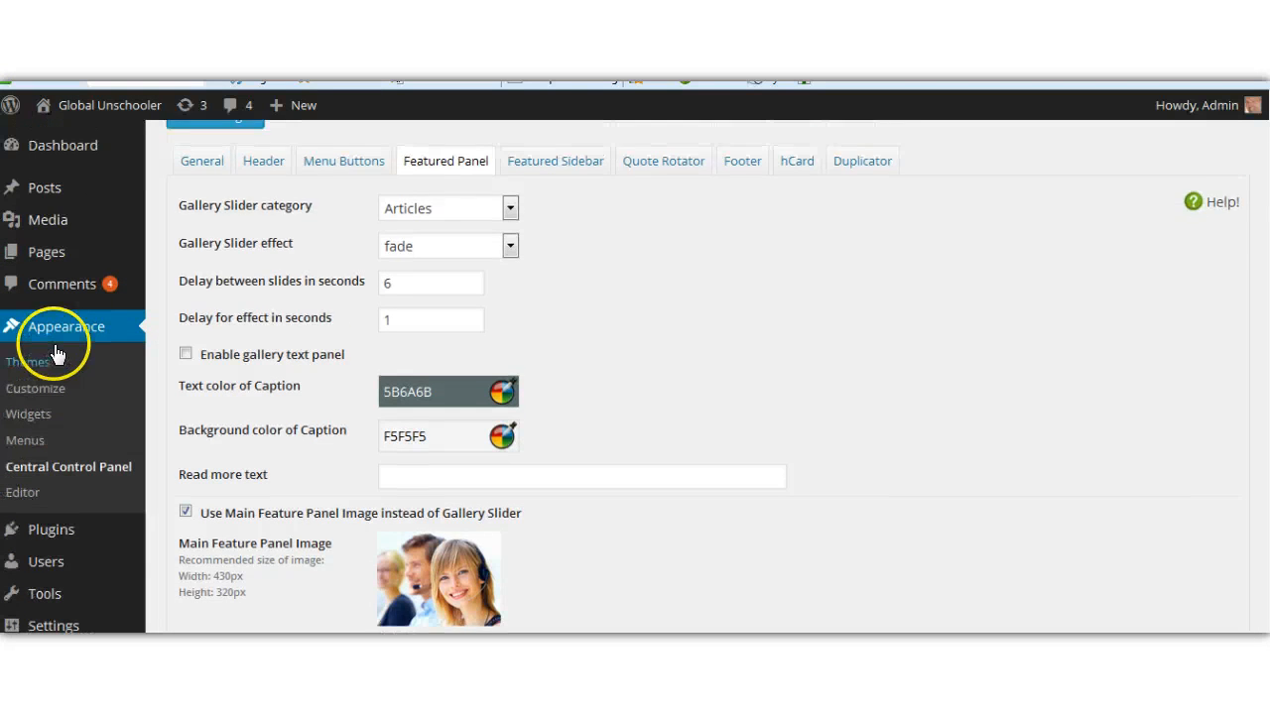
mouse_move(39, 255)
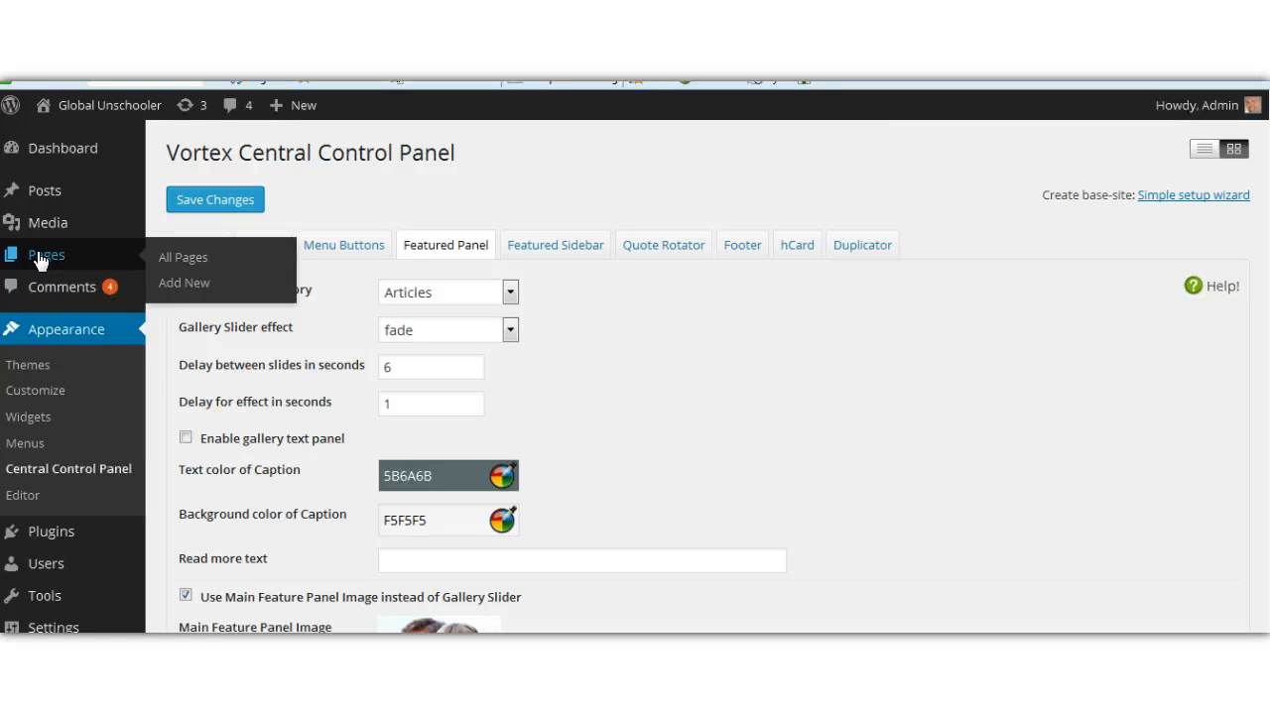
click(39, 260)
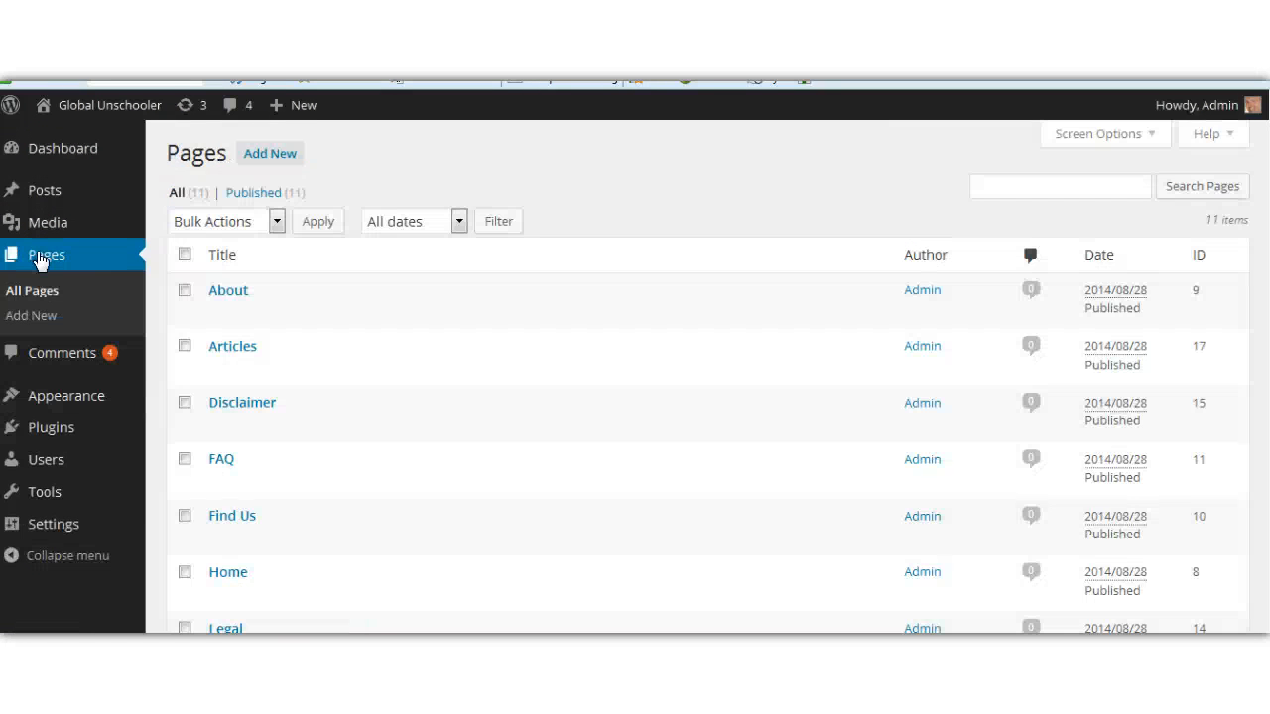
Step: Quick-edit the FAQ page to use the Full-page (no sidebars) template and update it
scroll(347, 396, down, 2)
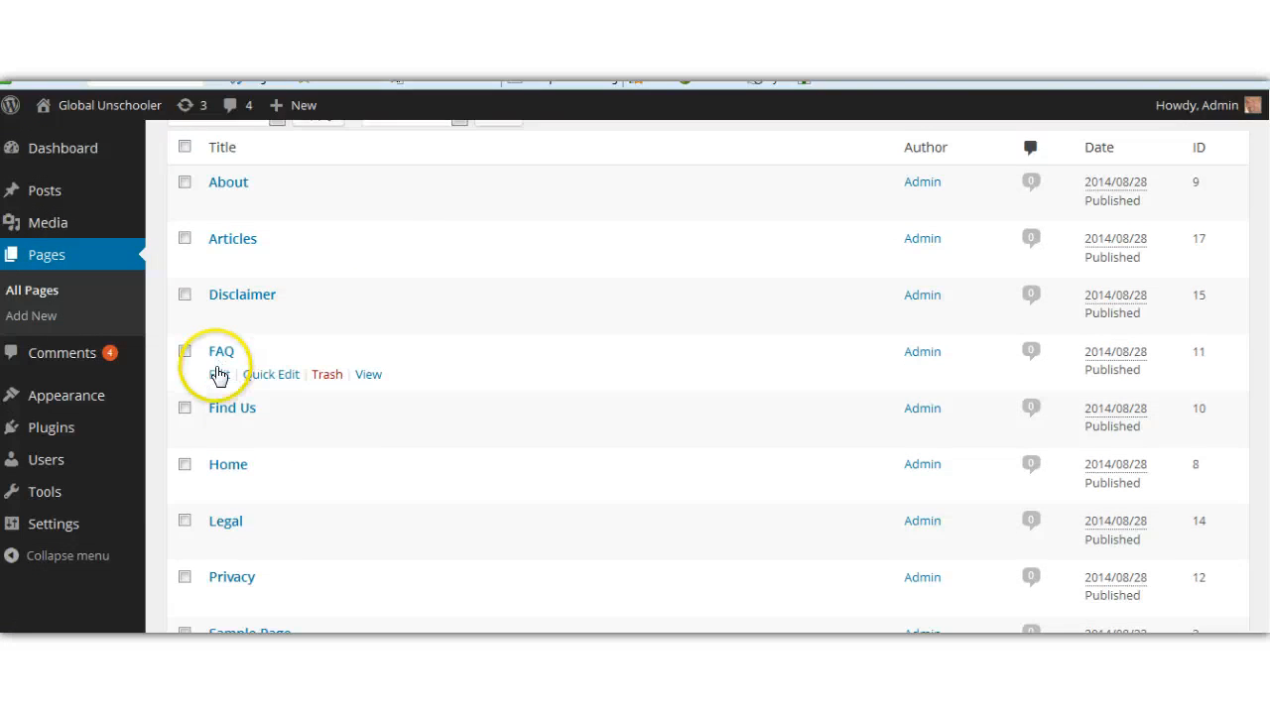
click(271, 375)
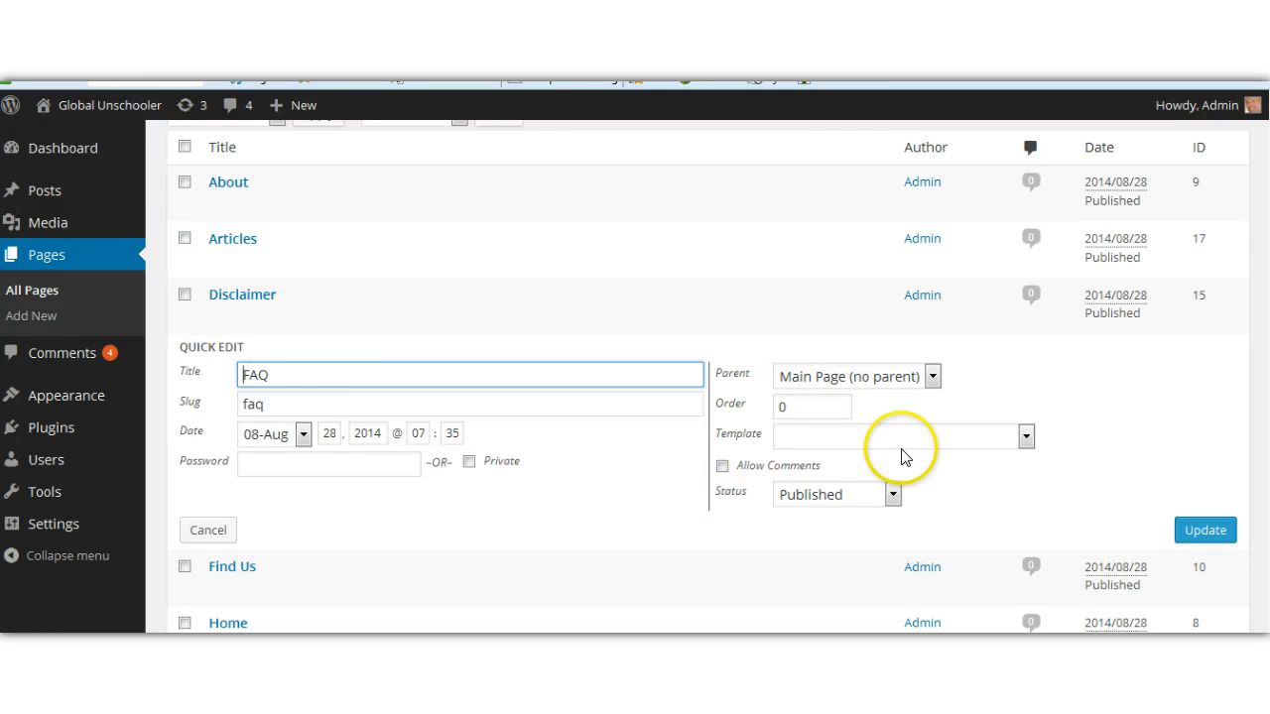
click(1026, 437)
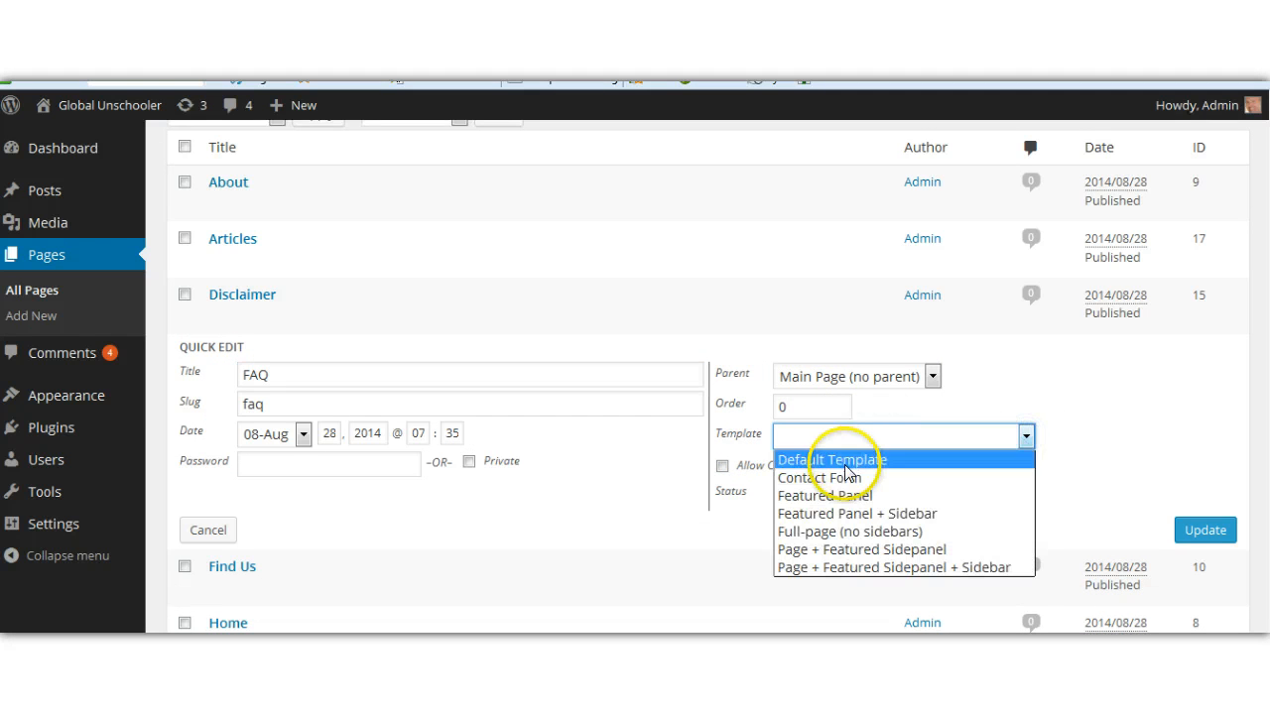
click(829, 534)
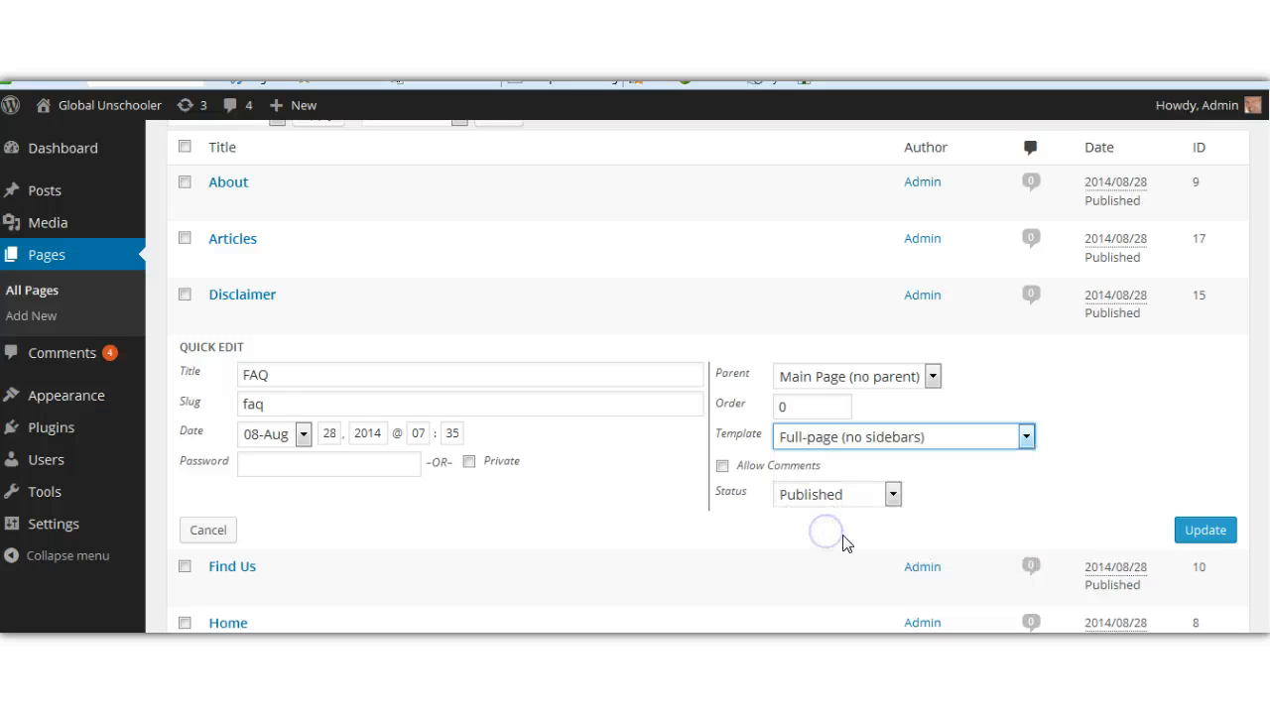
click(1205, 531)
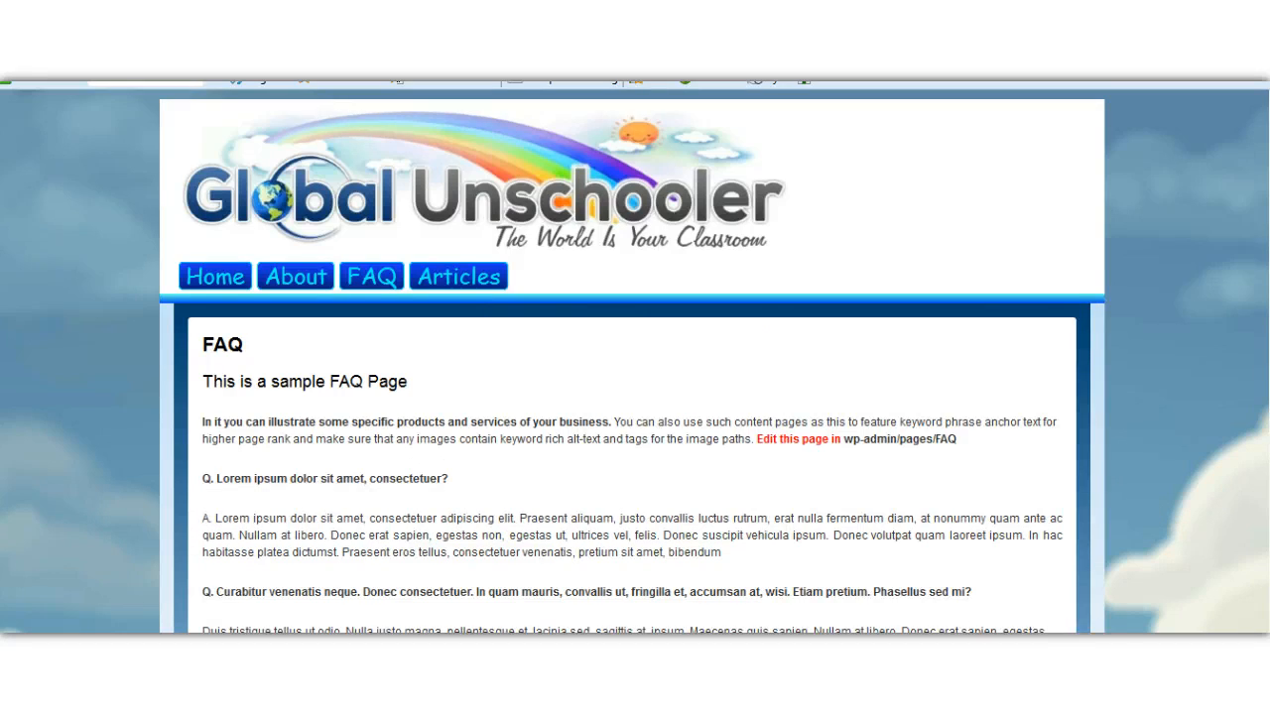
Step: Review the FAQ page's full-width white container down to the footer
scroll(635, 361, down, 5)
scroll(879, 275, down, 3)
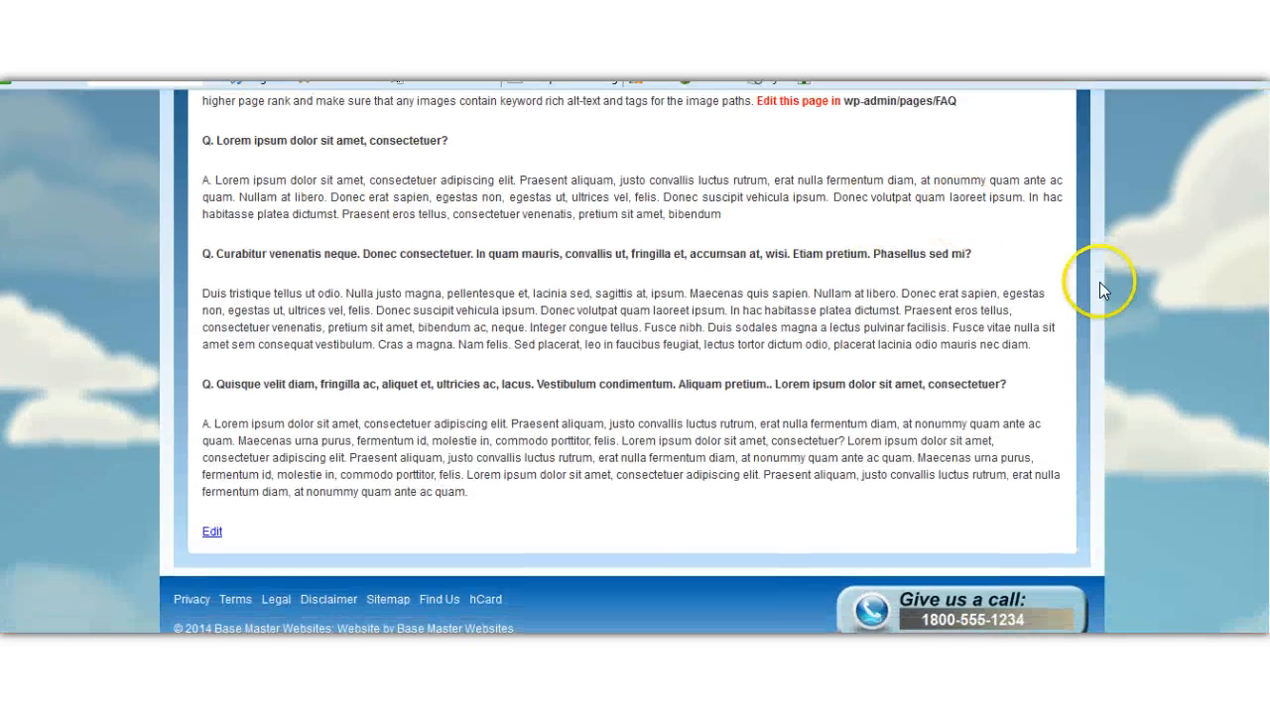
scroll(1099, 288, up, 5)
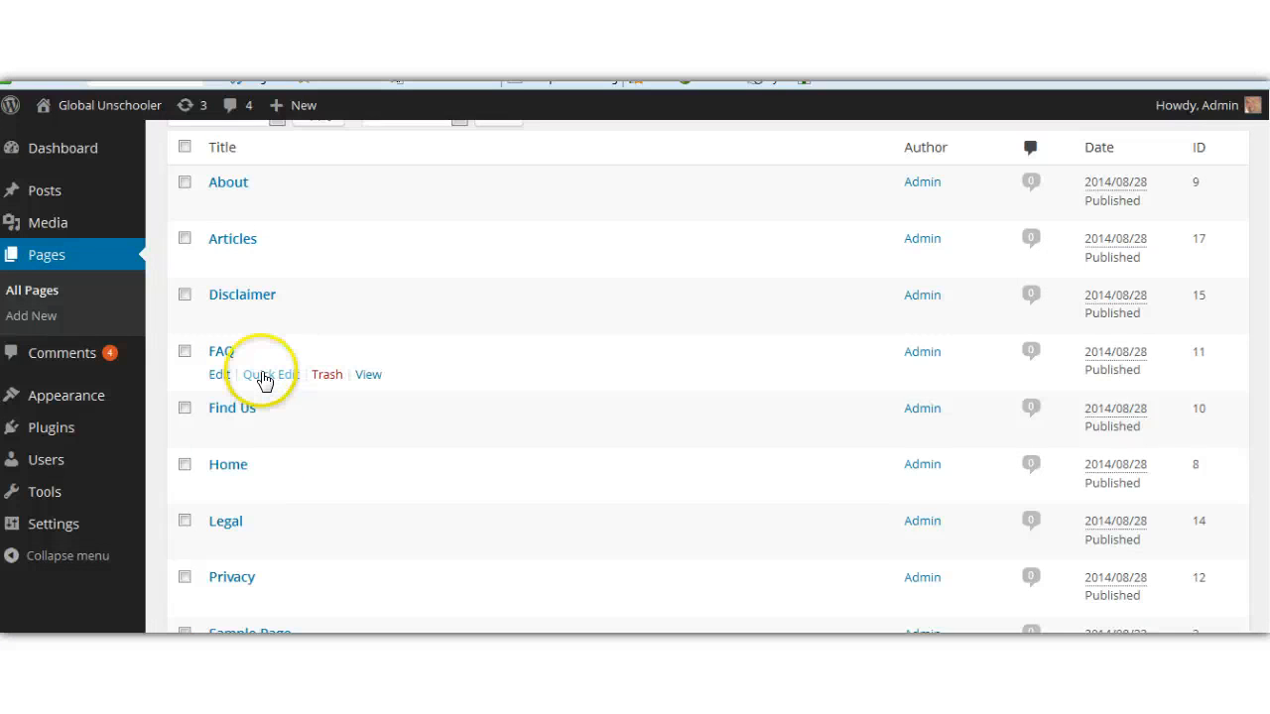
Step: Quick-edit the FAQ page back to the Default Template, update it, and review the page with its sidebar column
click(262, 372)
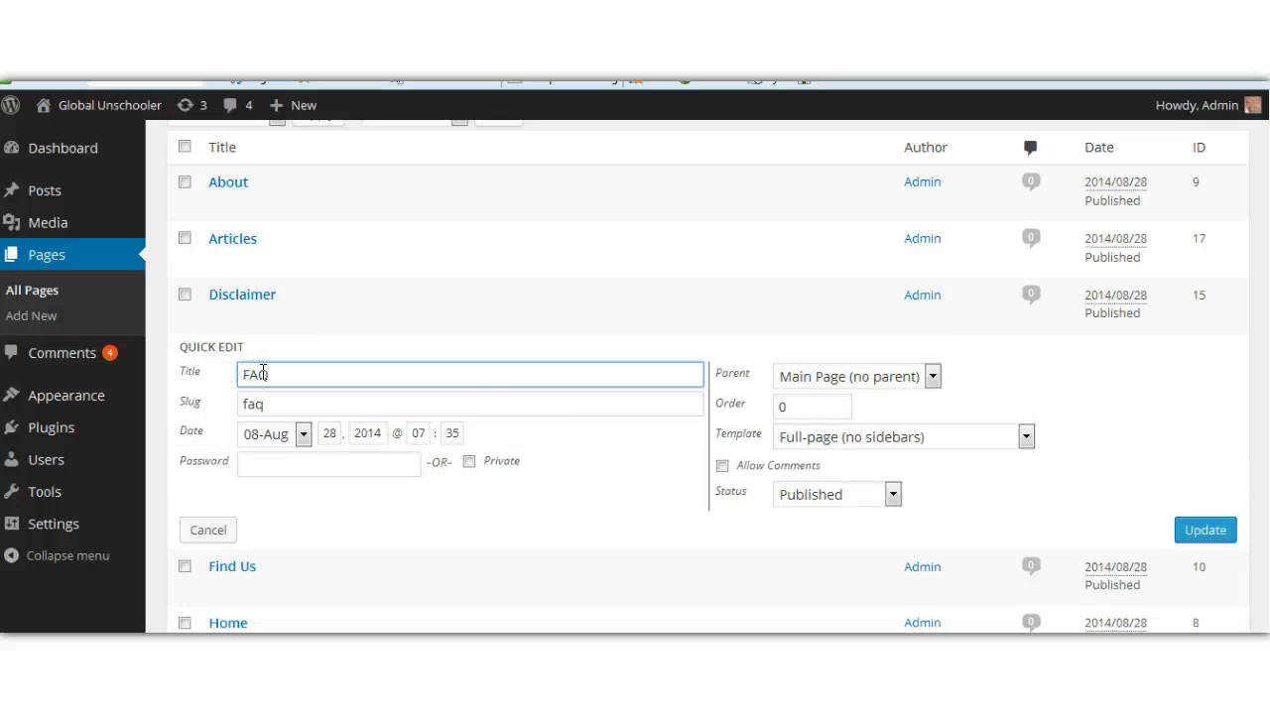
click(1027, 438)
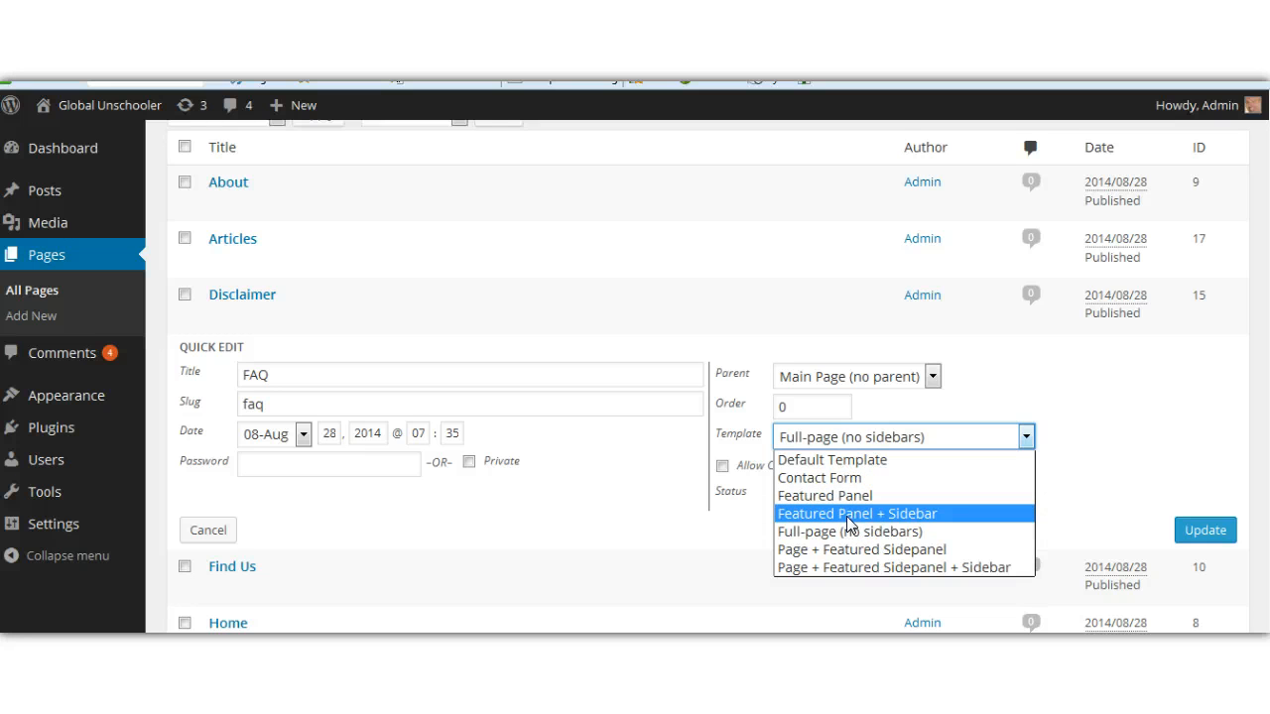
click(843, 460)
click(1227, 530)
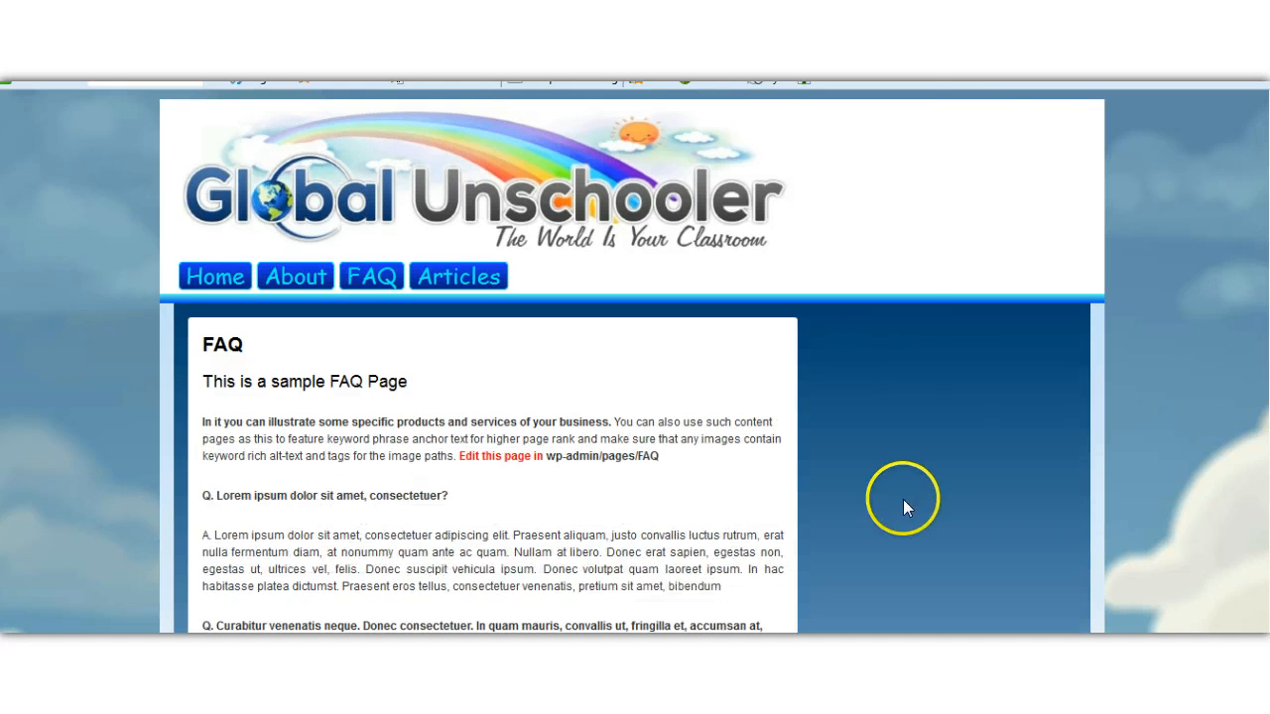
scroll(892, 372, down, 3)
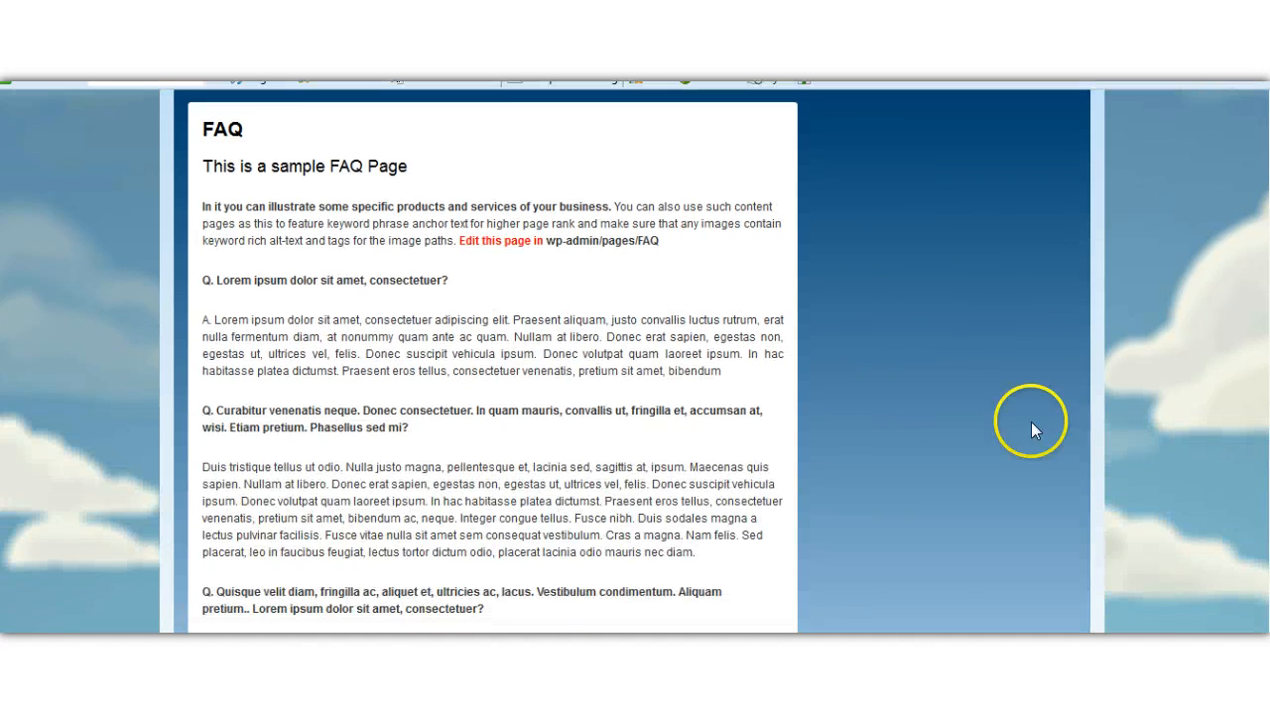
scroll(992, 270, up, 2)
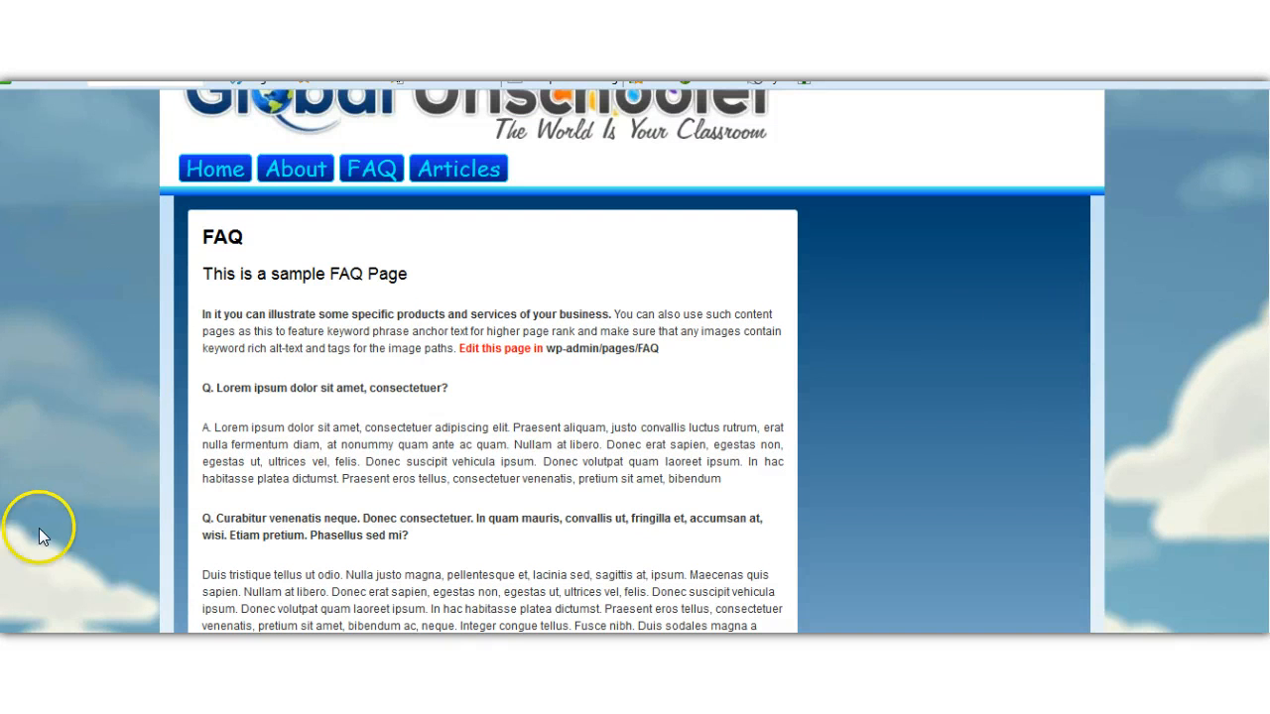
Step: Open the site's widget settings, expand the Sidebar Widget Area, and add a Calendar widget to it
key(ctrl+Tab)
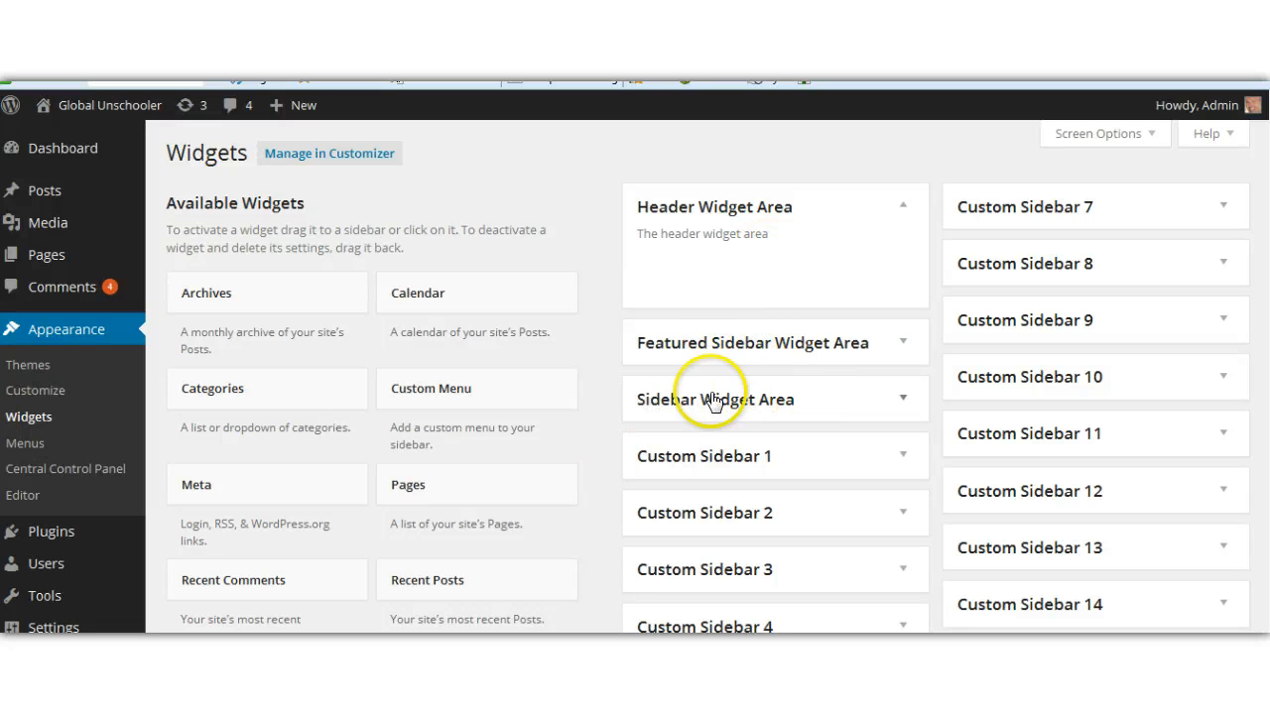
click(906, 399)
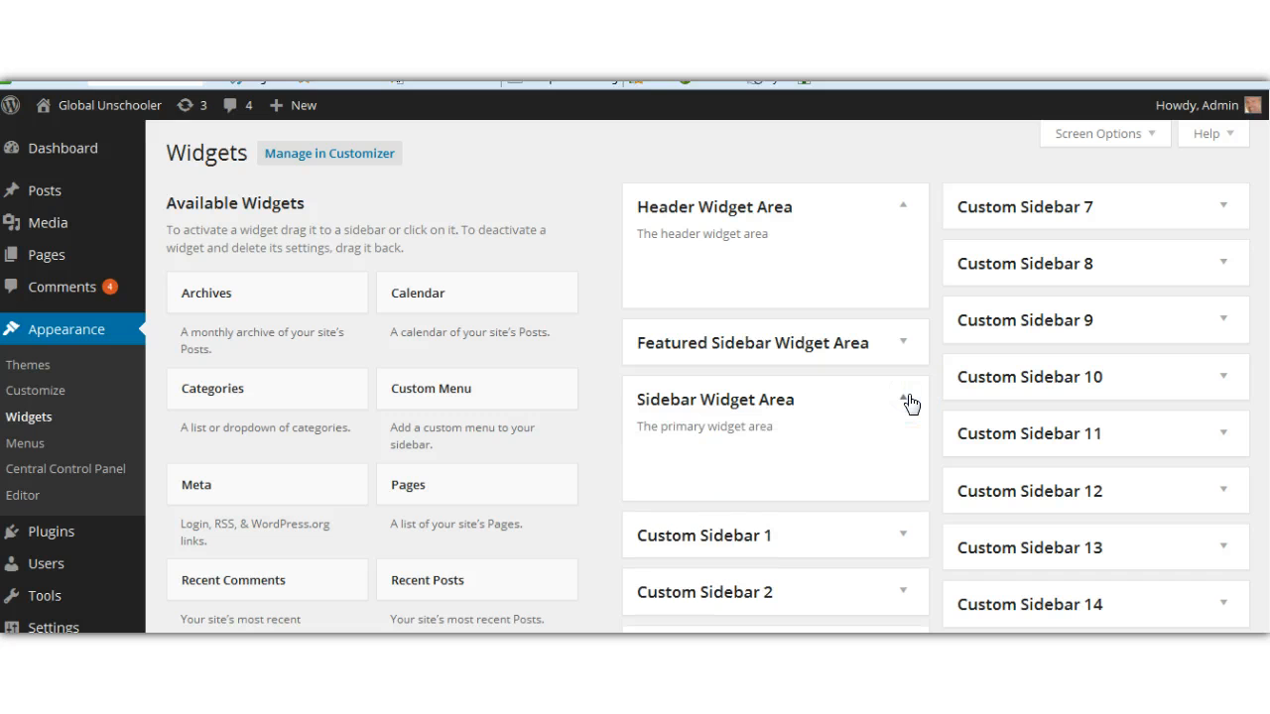
scroll(911, 404, down, 2)
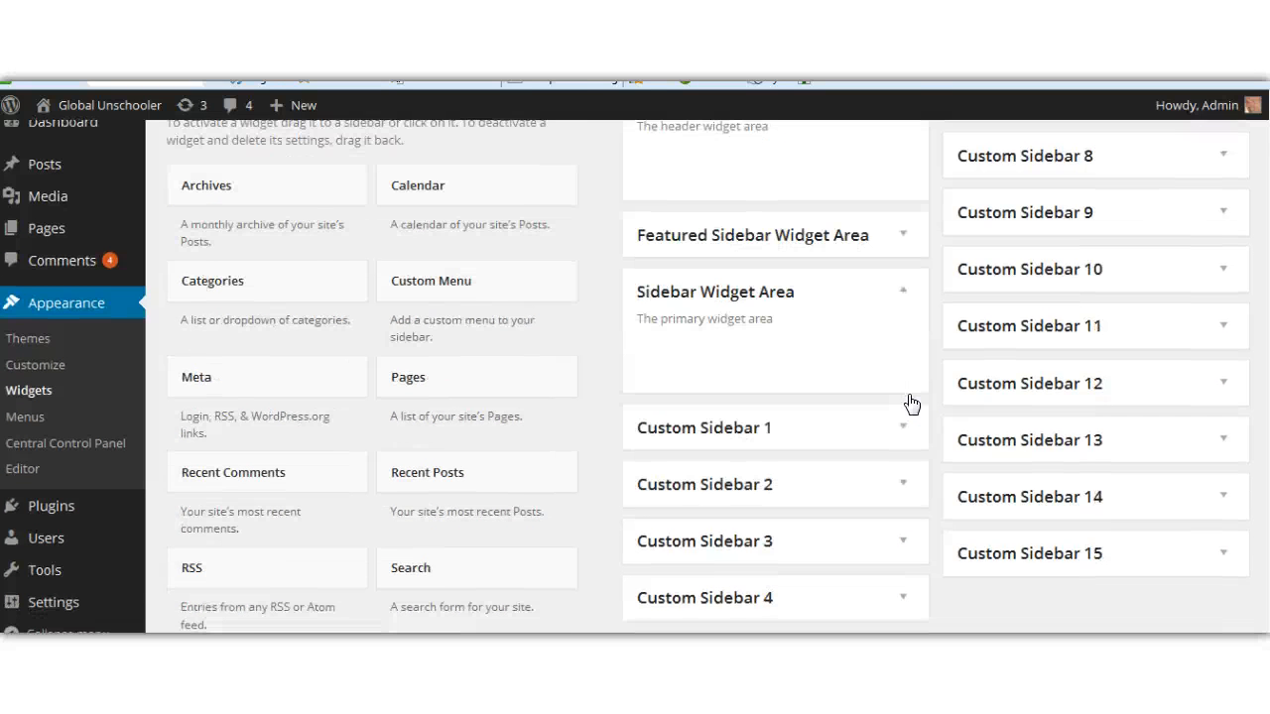
scroll(910, 404, up, 2)
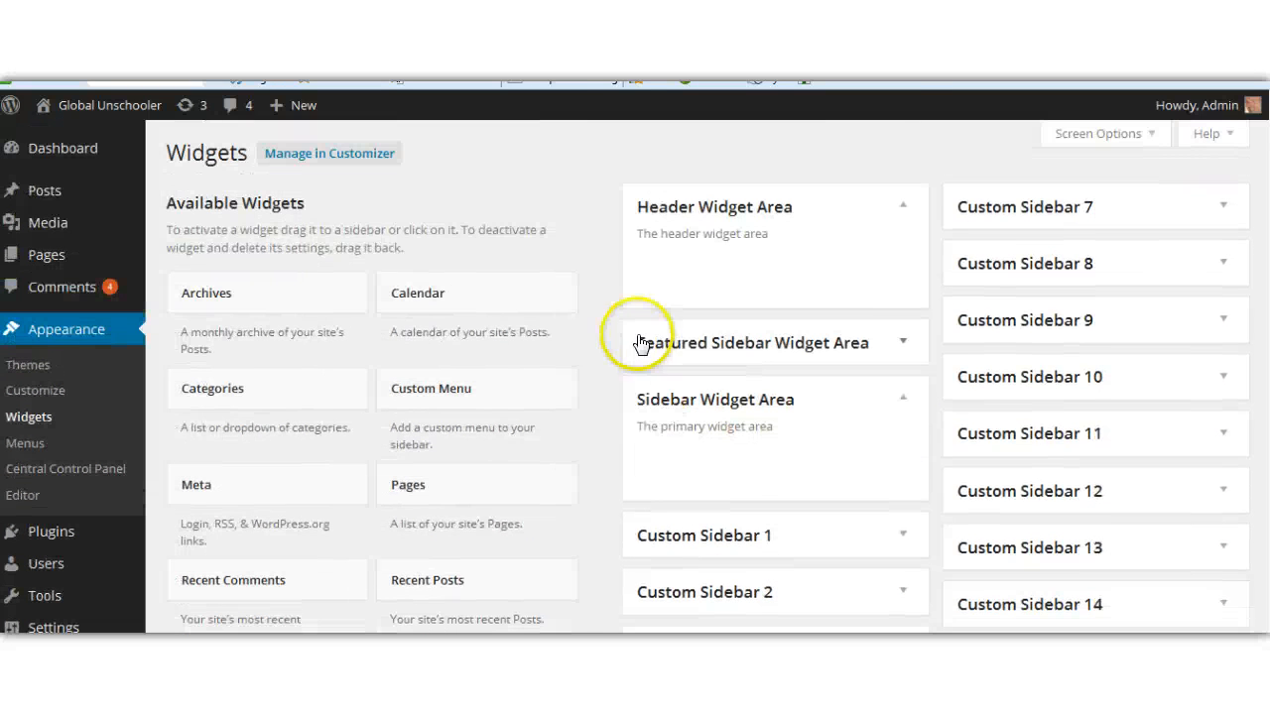
click(493, 298)
drag(493, 298, 772, 456)
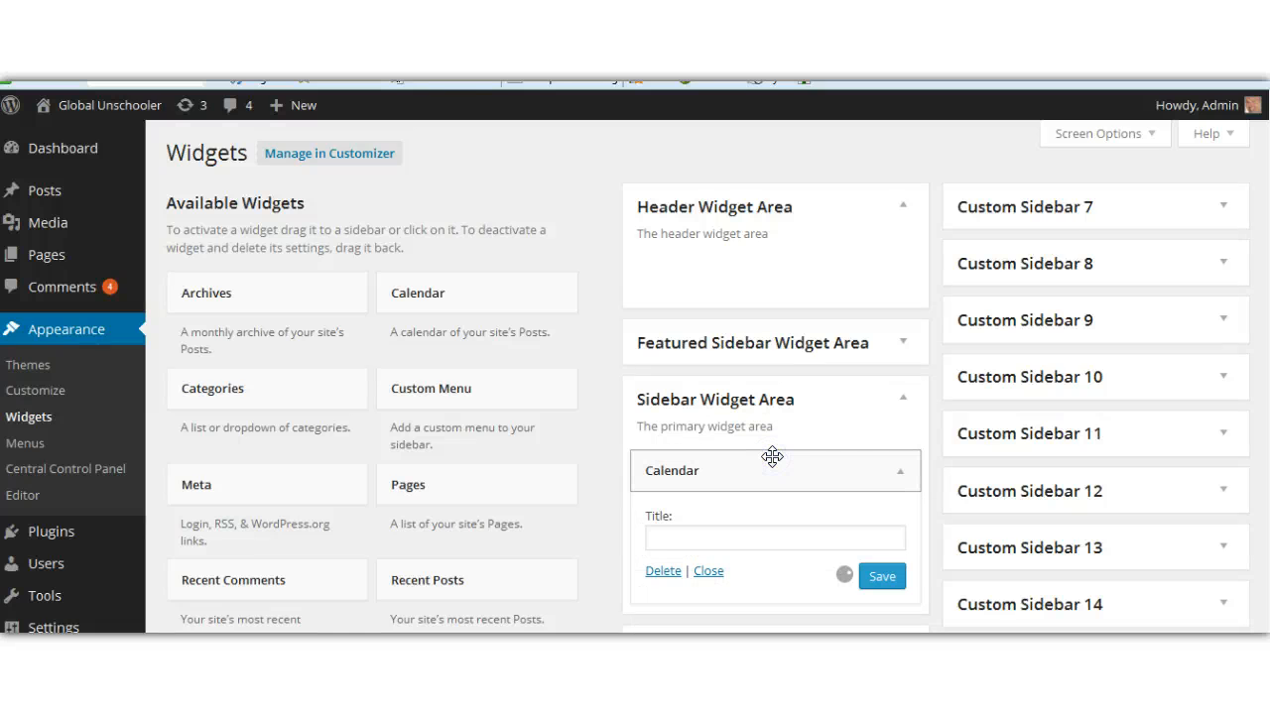
Step: Title the new Calendar widget "Calender" and save it
click(709, 535)
text(Calenf)
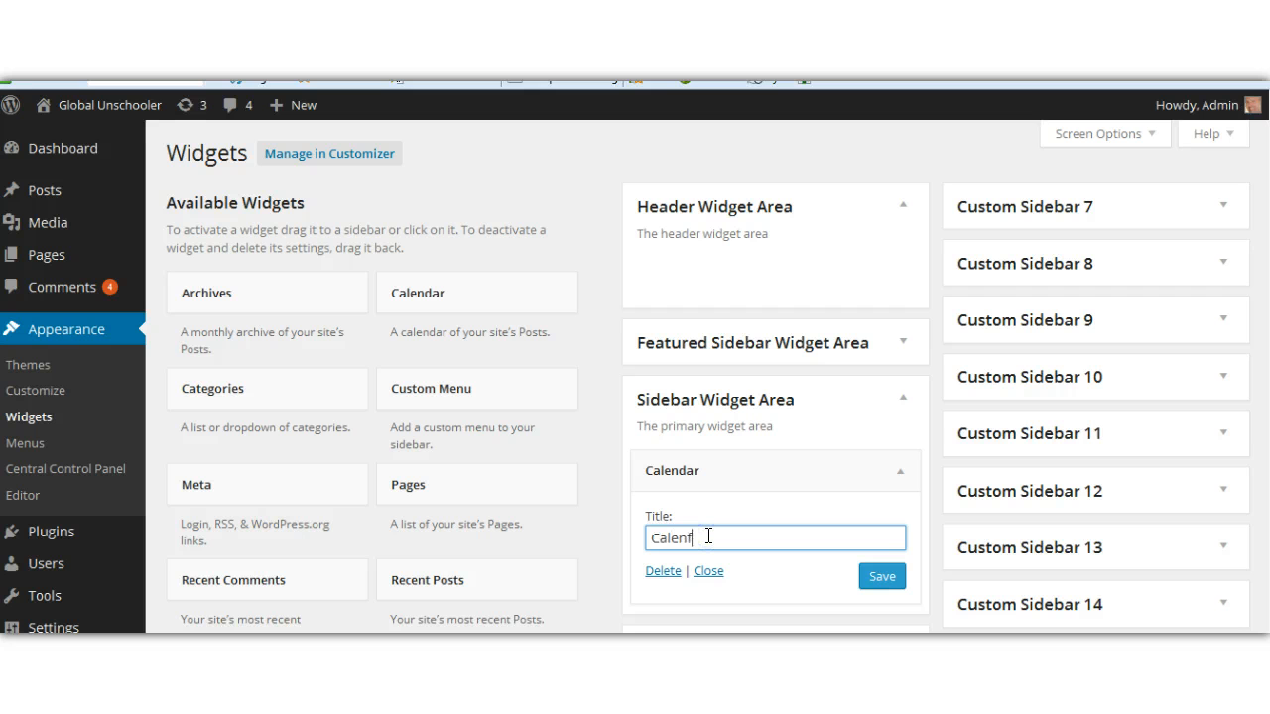
key(BackSpace)
text(det)
key(BackSpace)
click(882, 581)
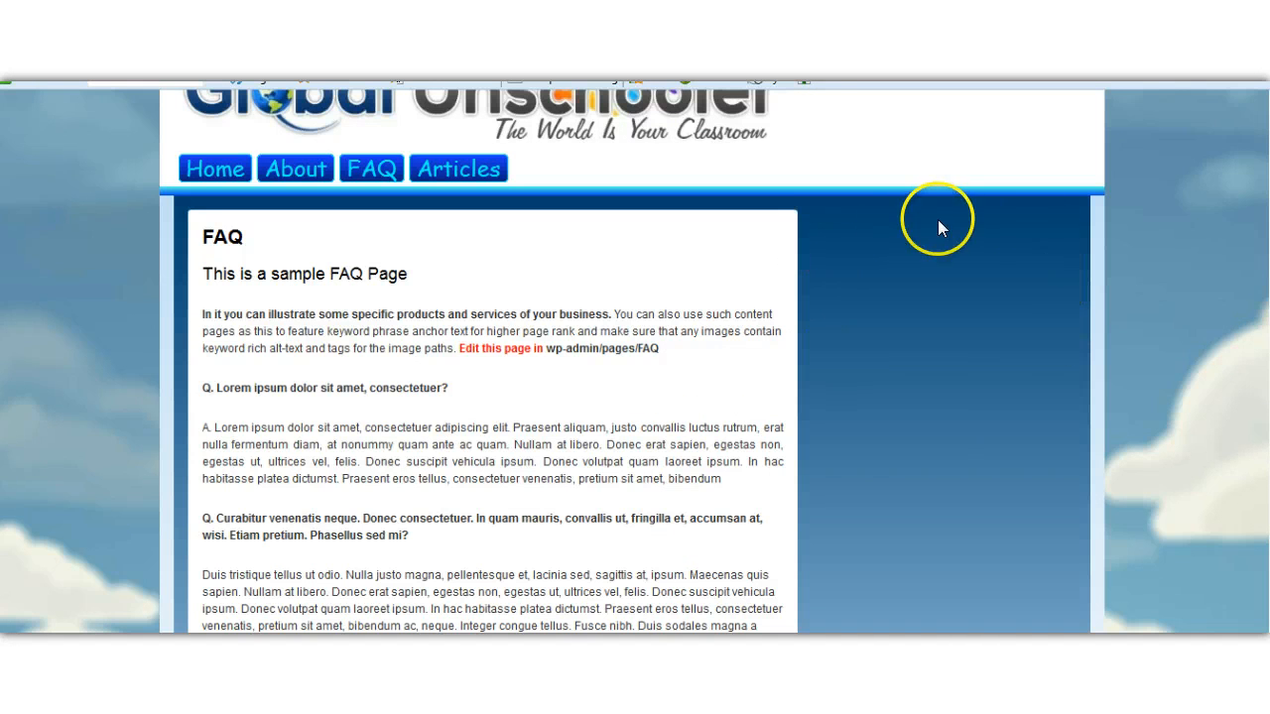
Step: Reload the FAQ page and inspect how the Calendar widget reads in the sidebar
scroll(1028, 462, down, 6)
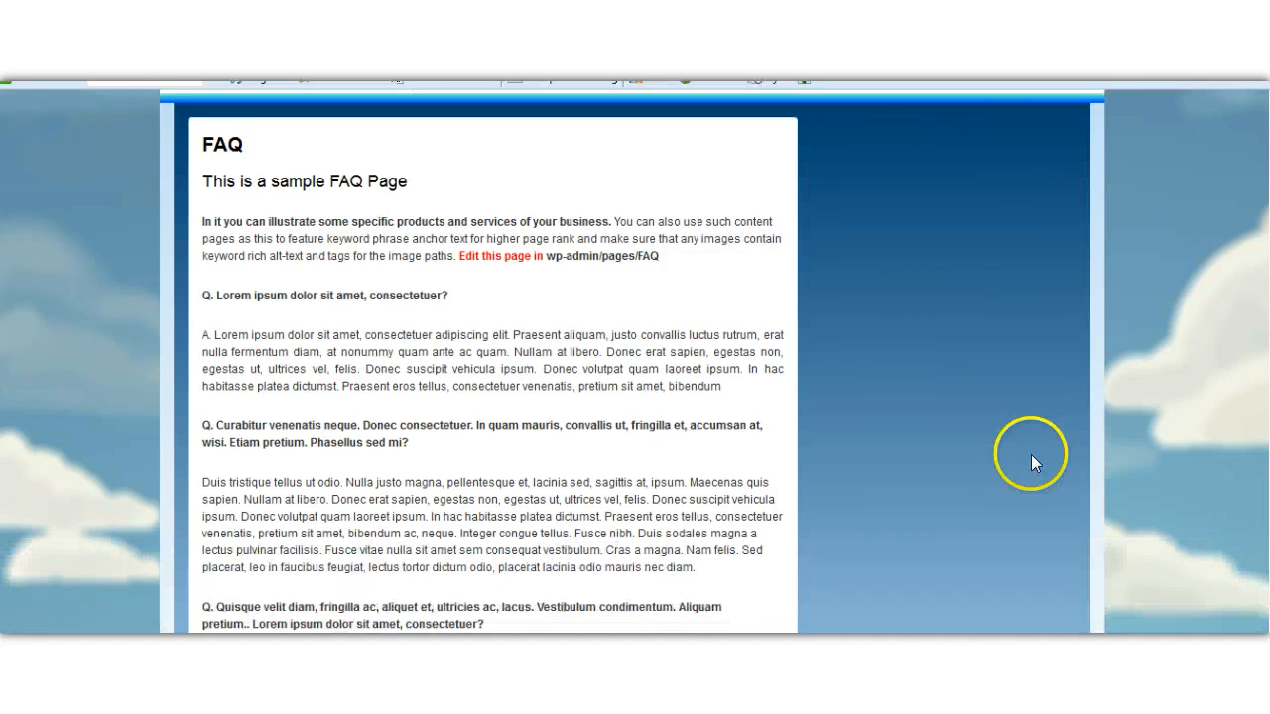
scroll(1025, 461, up, 7)
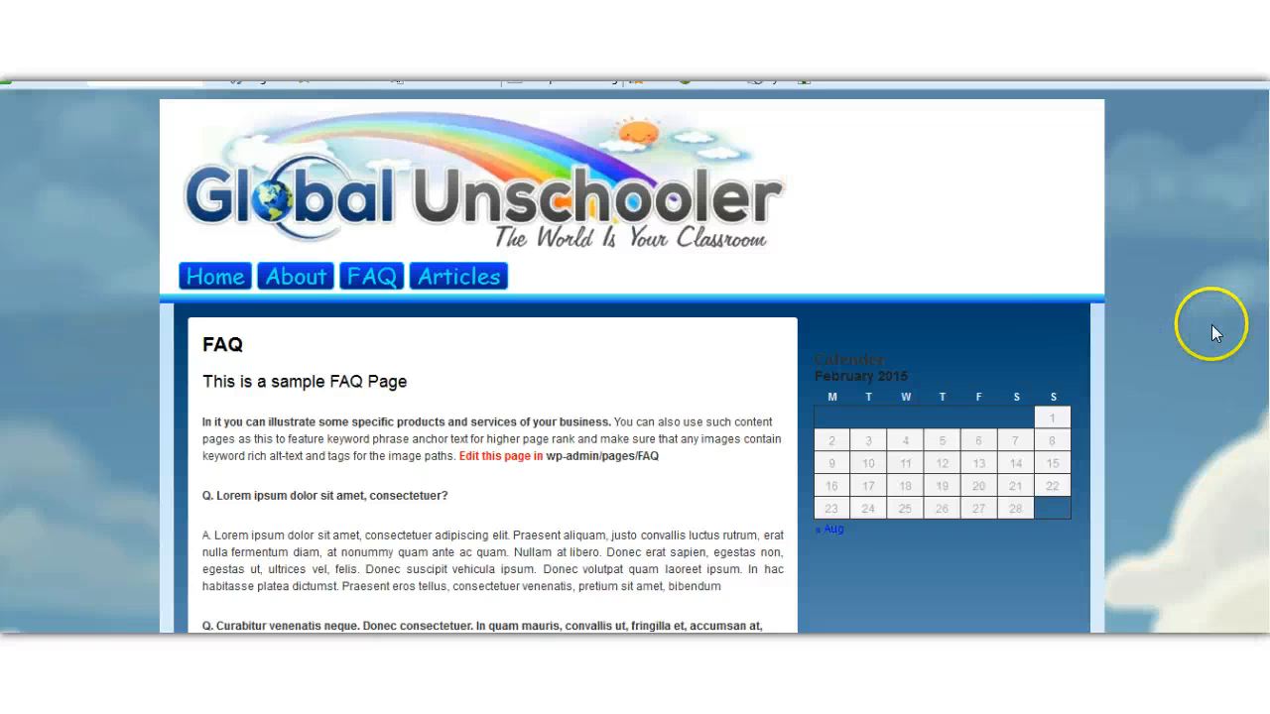
scroll(1215, 326, down, 2)
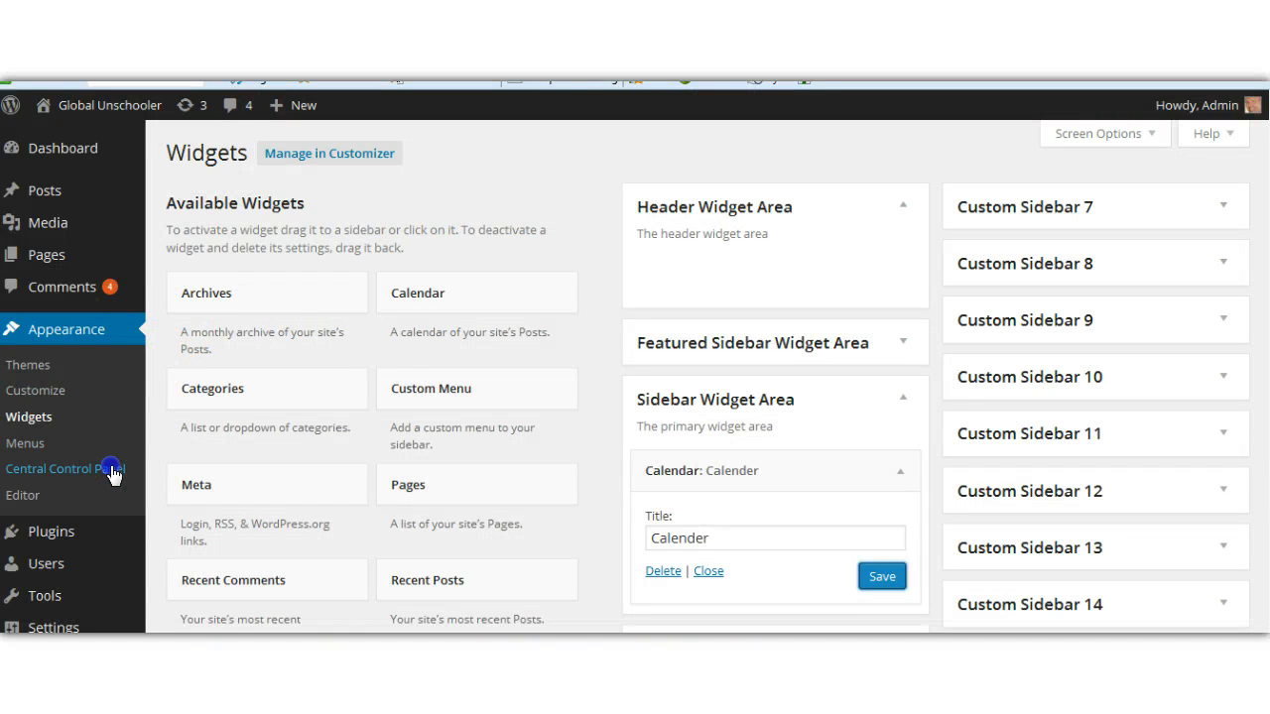
Step: In the Central Control Panel's Featured Sidebar settings, set the Widget Title color to white, FFFFFF
click(112, 473)
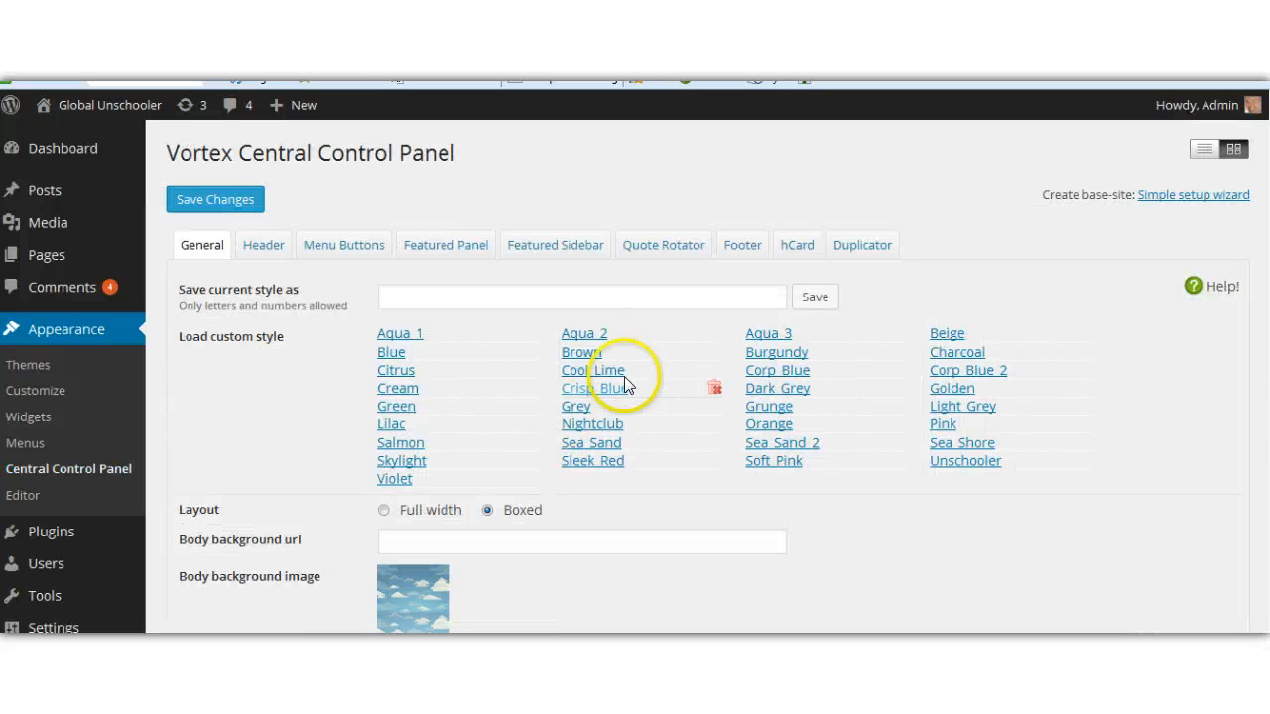
click(570, 249)
scroll(1111, 275, down, 9)
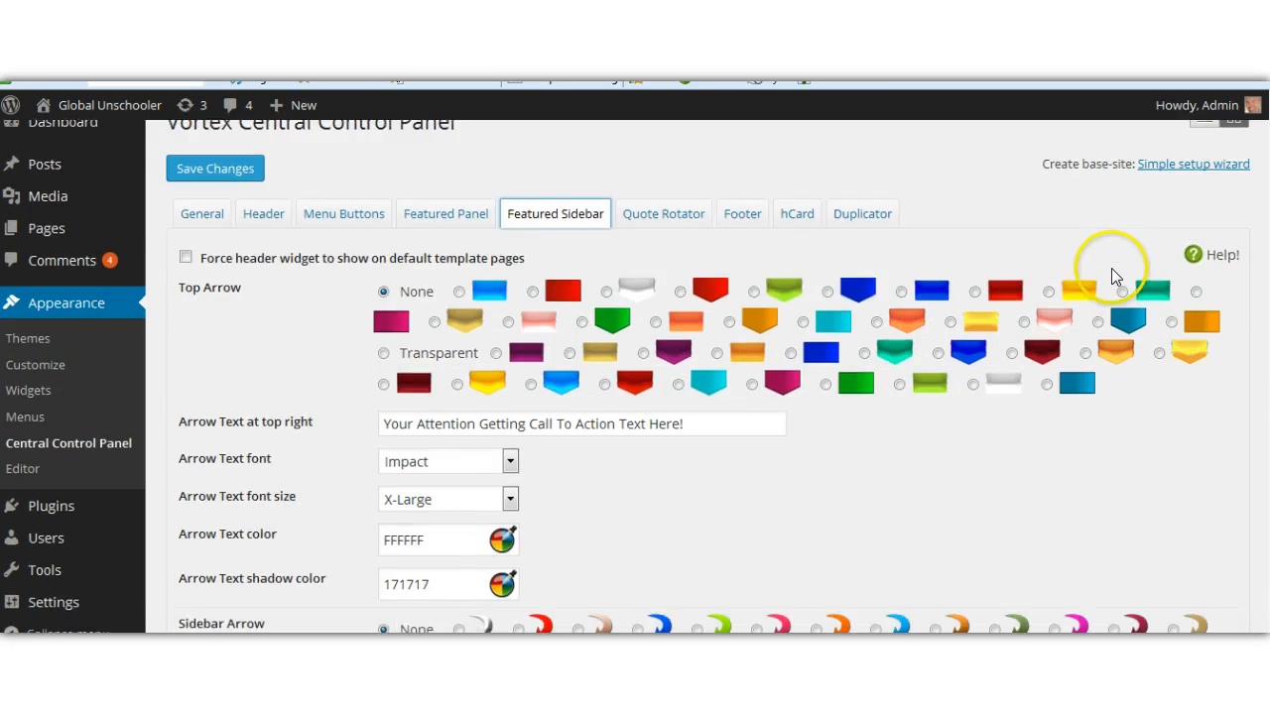
scroll(1124, 291, down, 5)
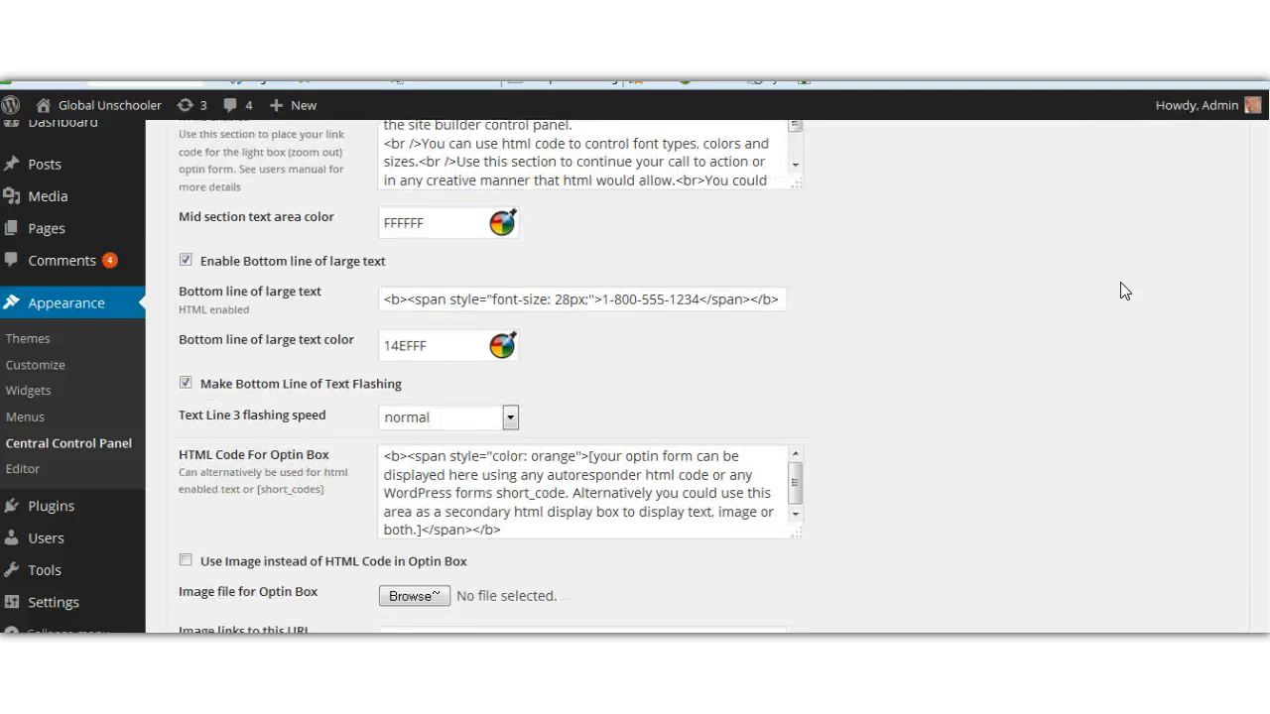
scroll(1124, 291, down, 2)
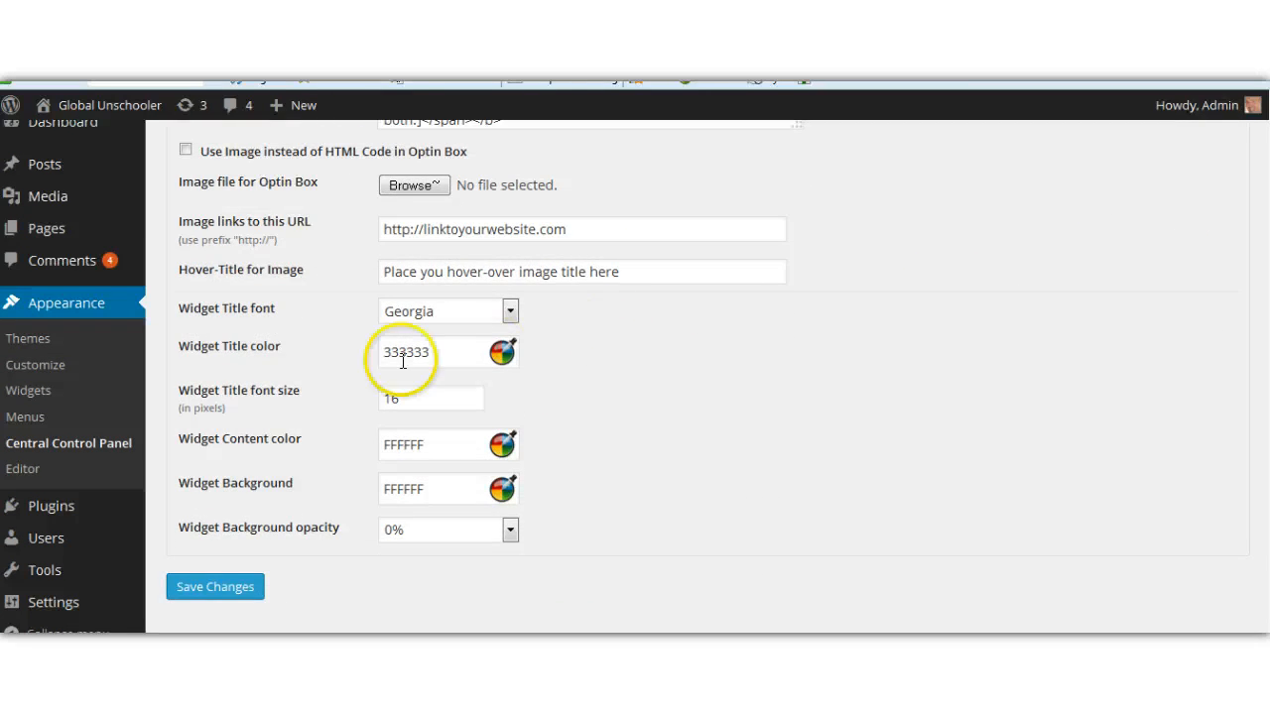
double_click(440, 354)
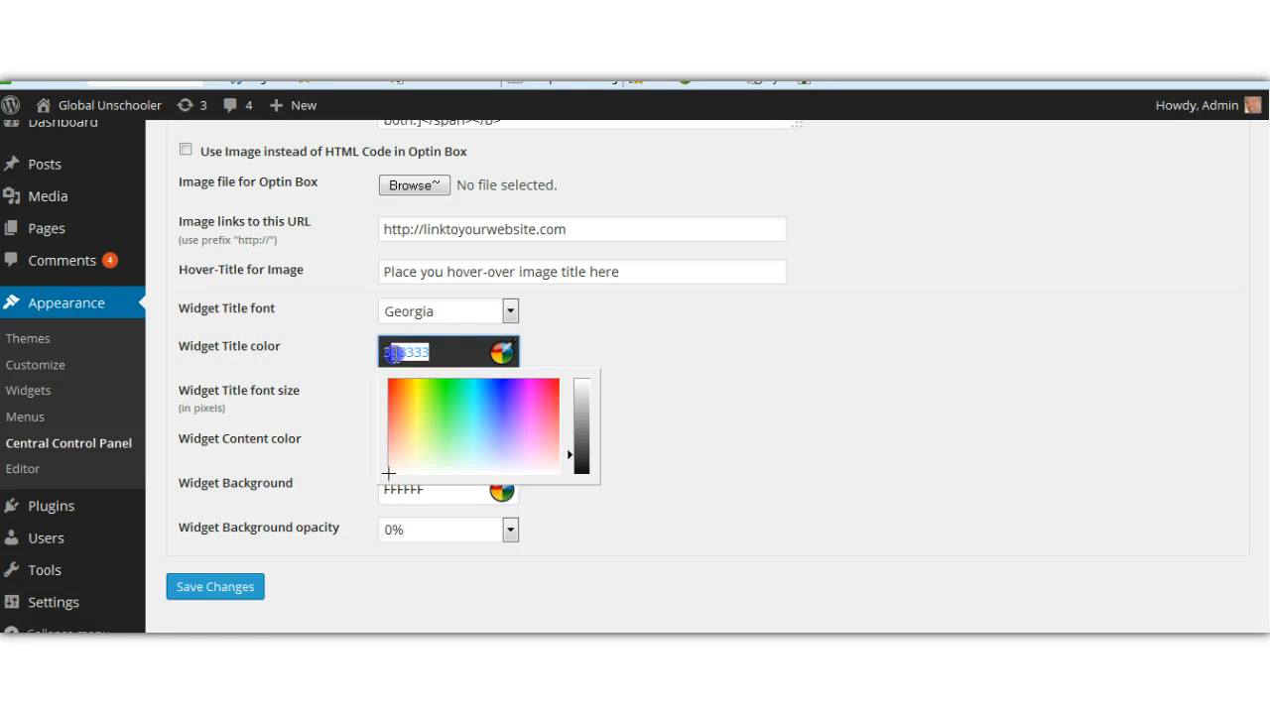
text(ffffff)
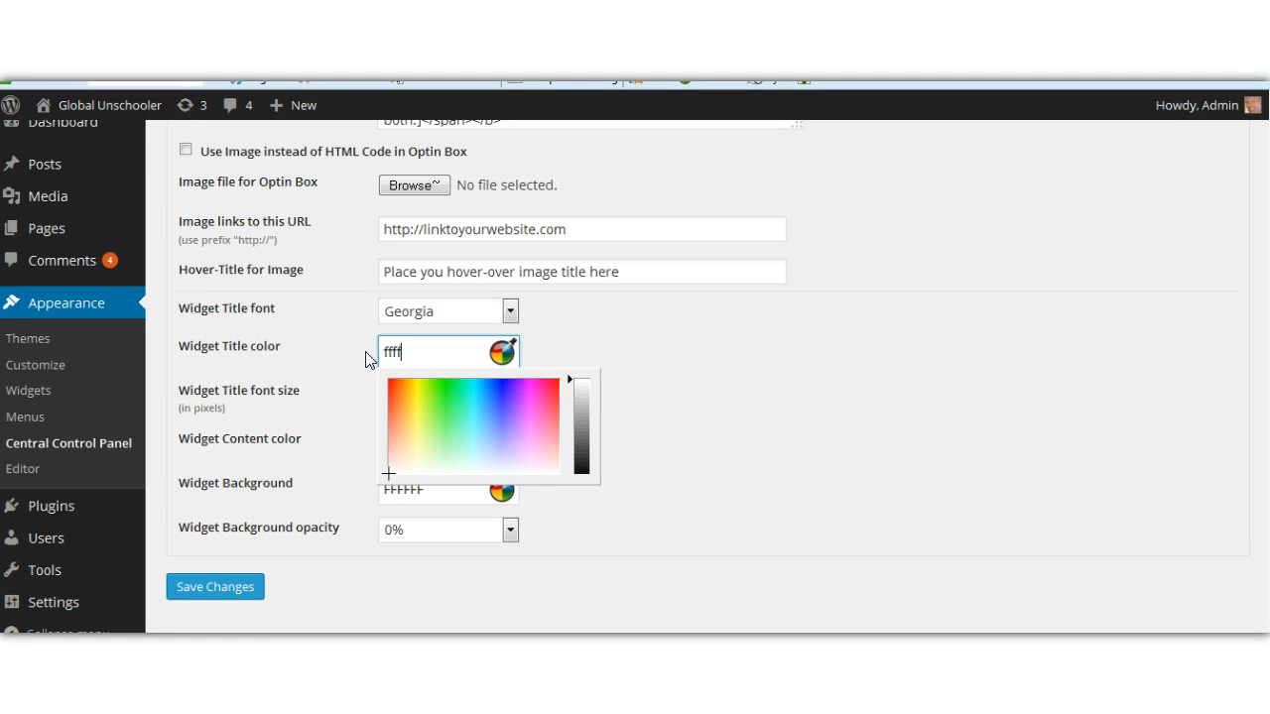
click(701, 331)
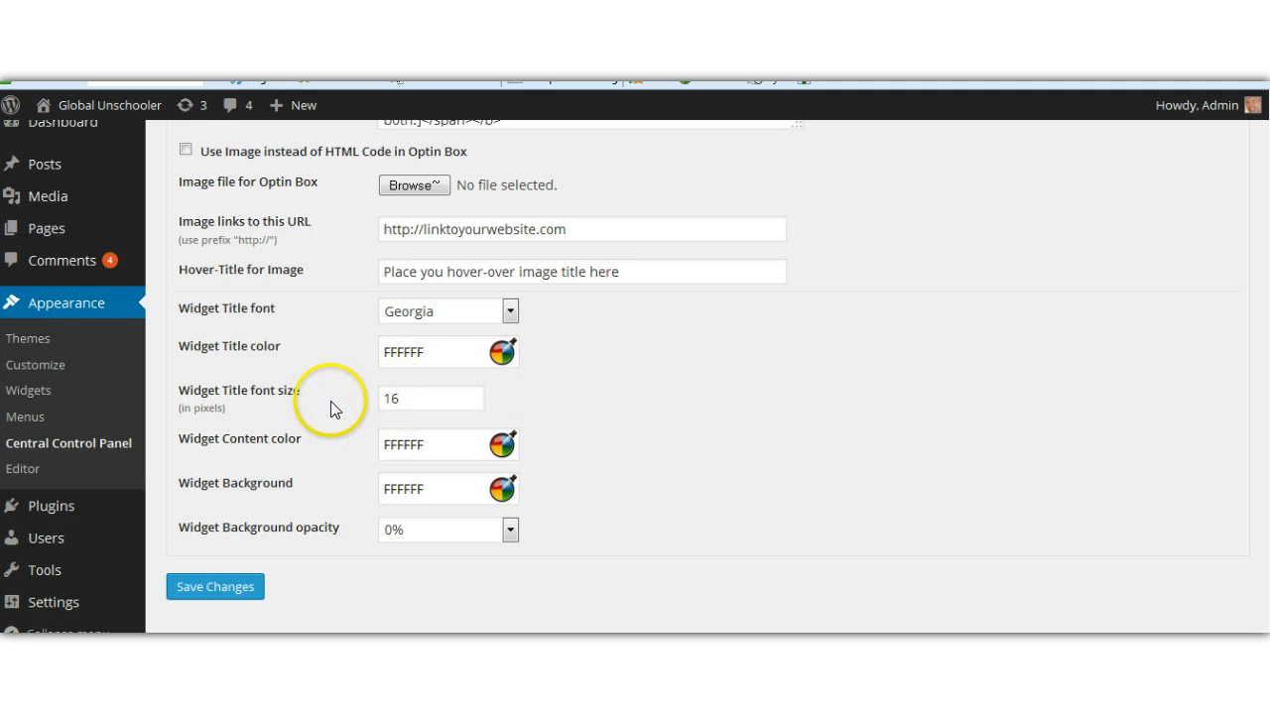
Step: Set the Widget Title font size to 22 pixels
double_click(393, 397)
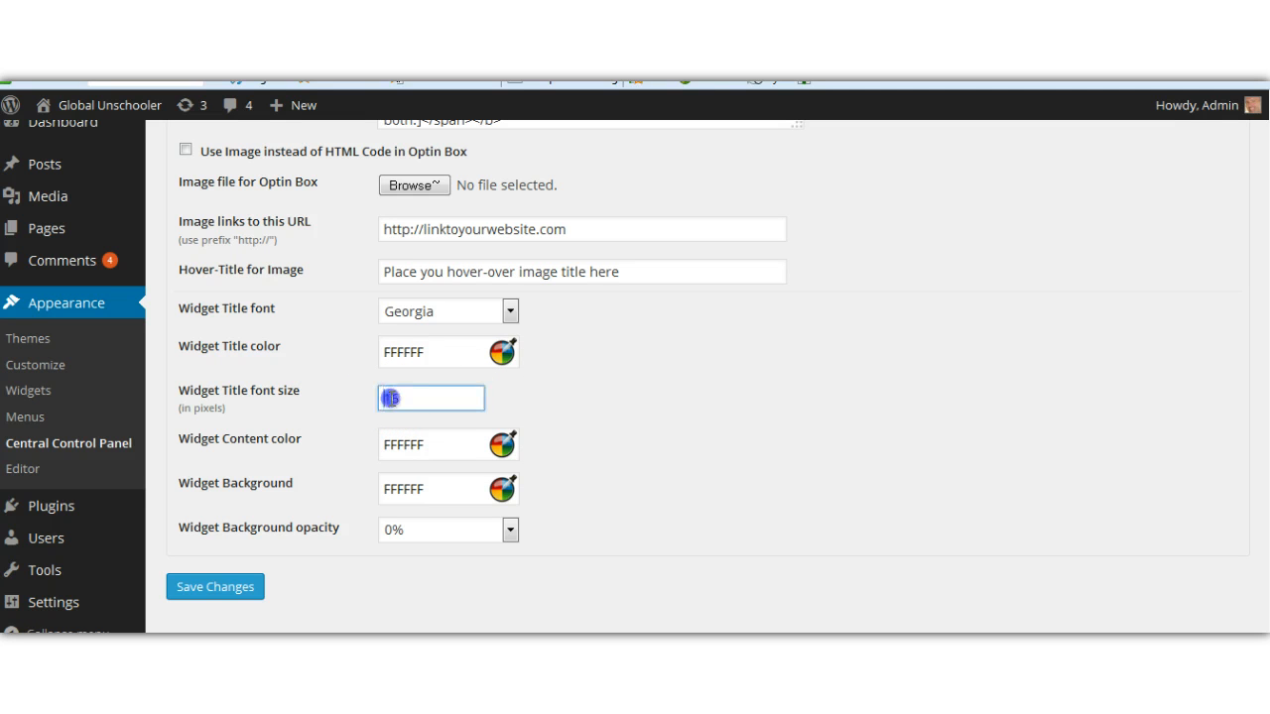
double_click(393, 398)
text(222)
key(BackSpace)
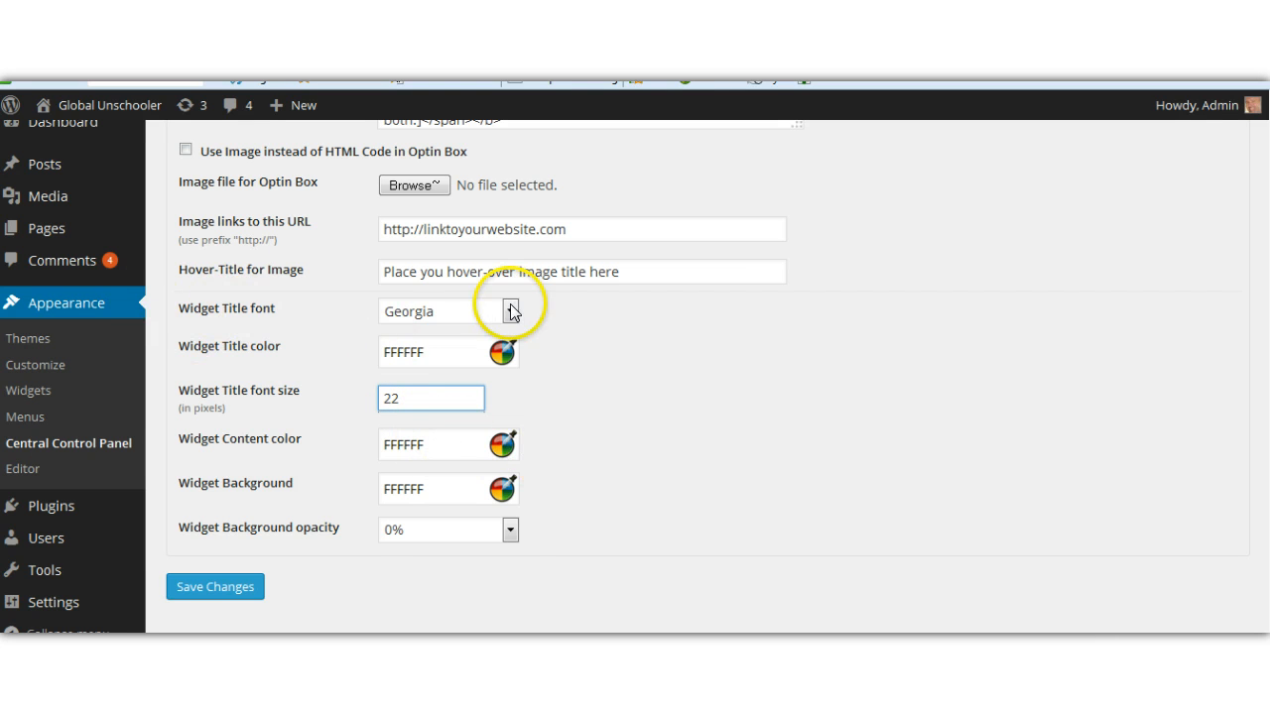
Step: Save the Widget Title font as Tahoma and check the Calendar widget's title on the FAQ page
click(510, 311)
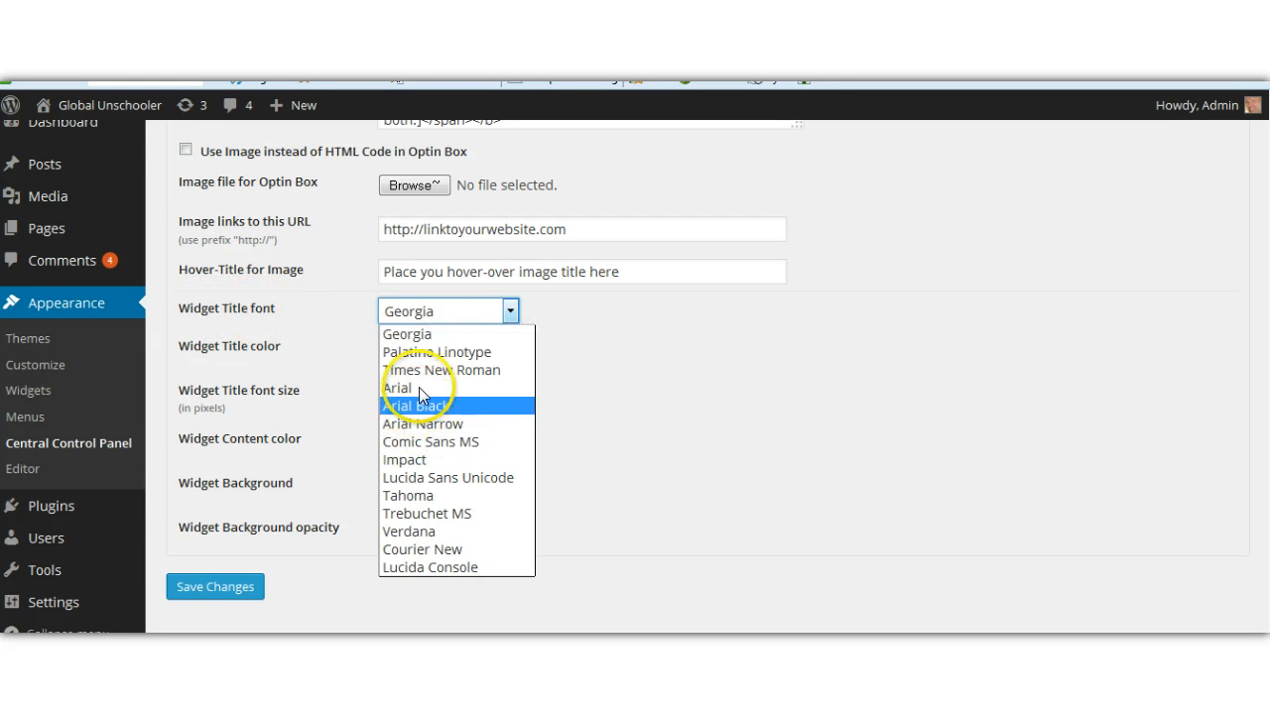
click(427, 496)
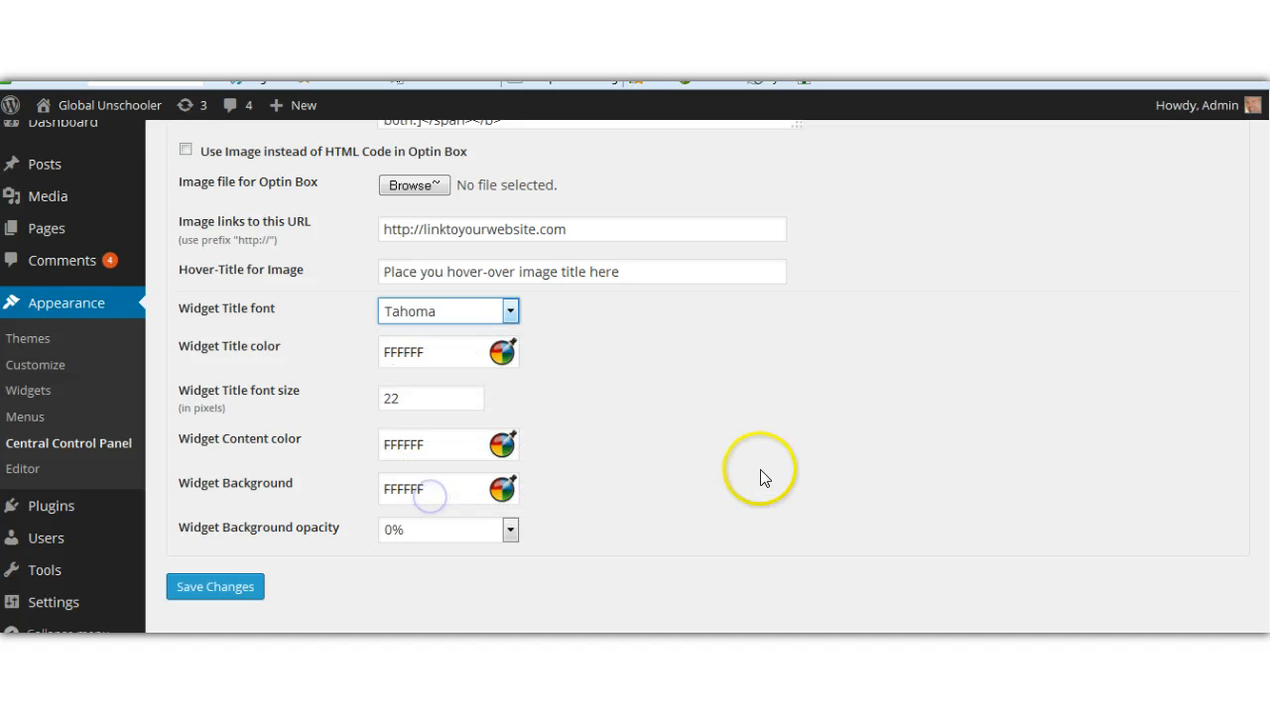
click(204, 584)
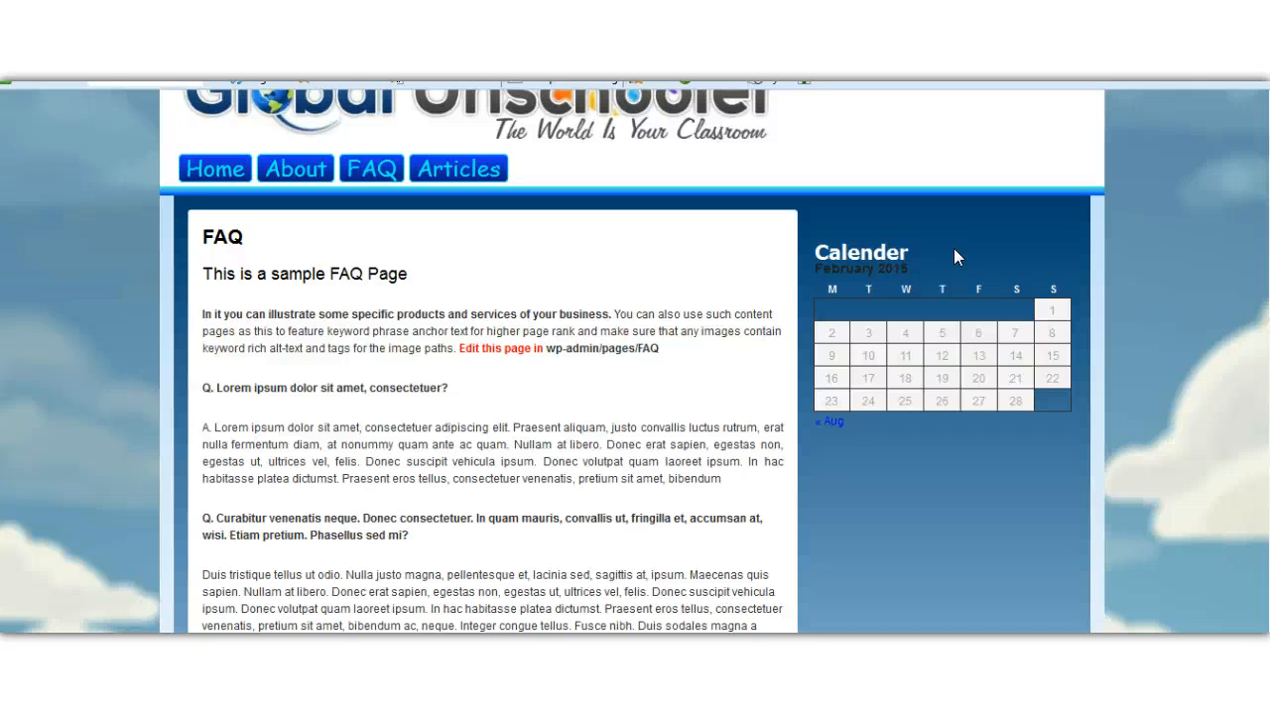
scroll(1045, 299, down, 3)
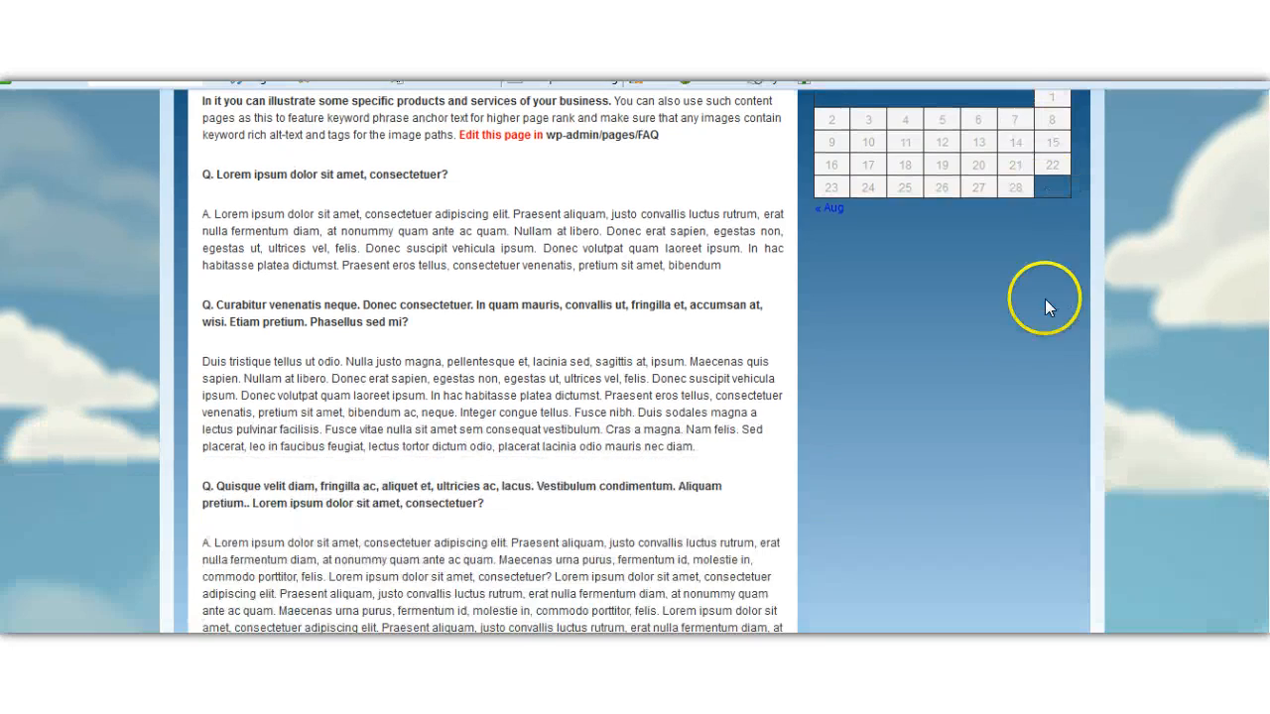
scroll(935, 346, up, 3)
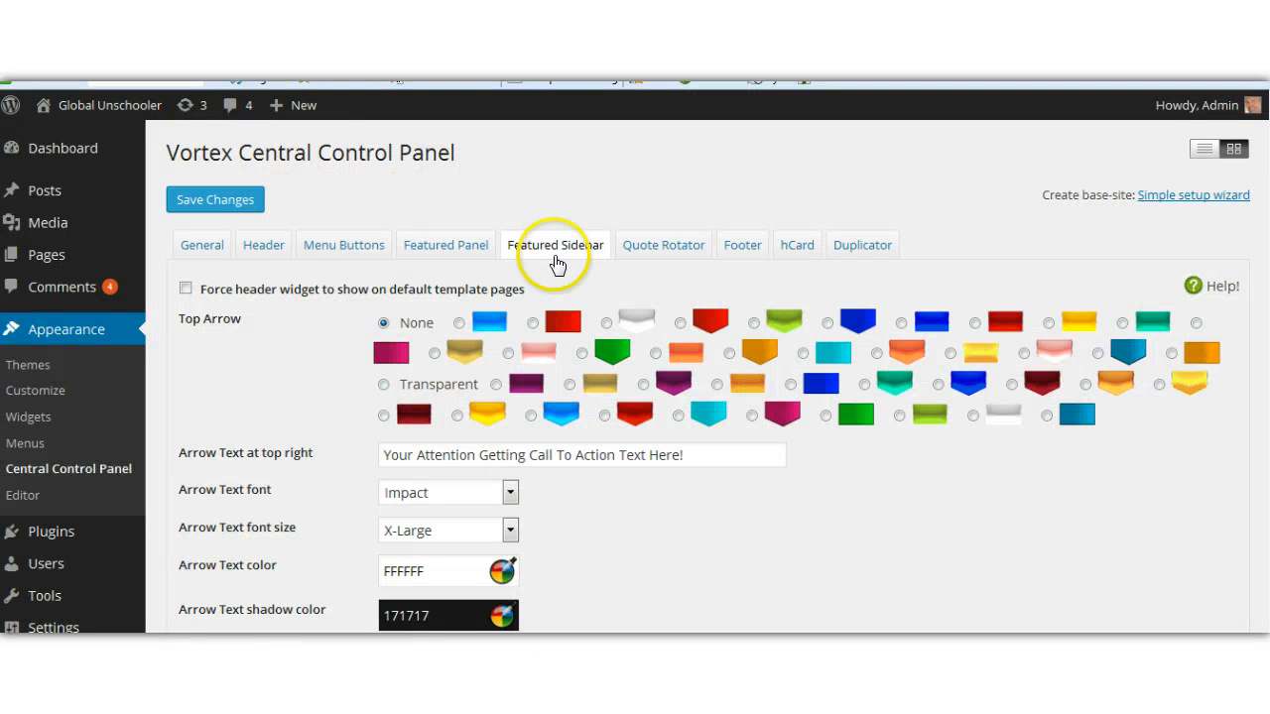
Step: In the Featured Sidebar settings, change the Widget Title color to dark gray, 333333
scroll(799, 349, down, 1)
scroll(800, 350, down, 15)
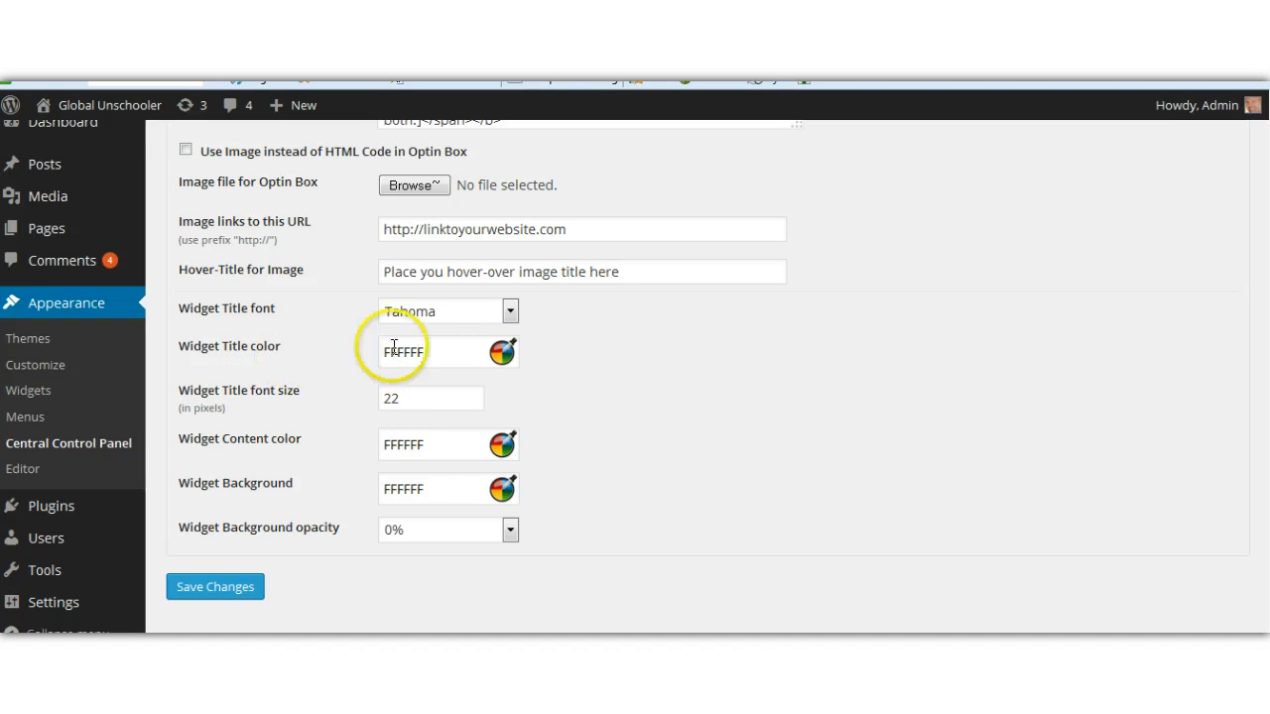
drag(438, 352, 376, 358)
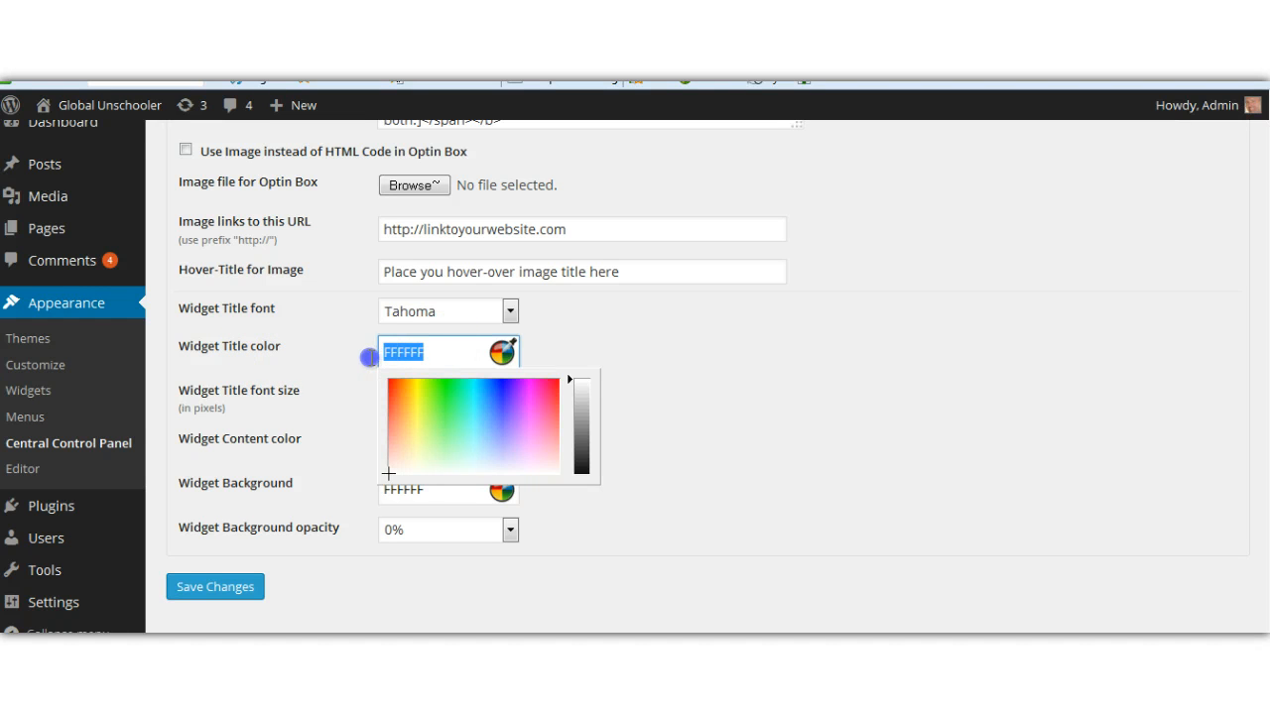
click(575, 380)
drag(588, 474, 583, 457)
click(659, 416)
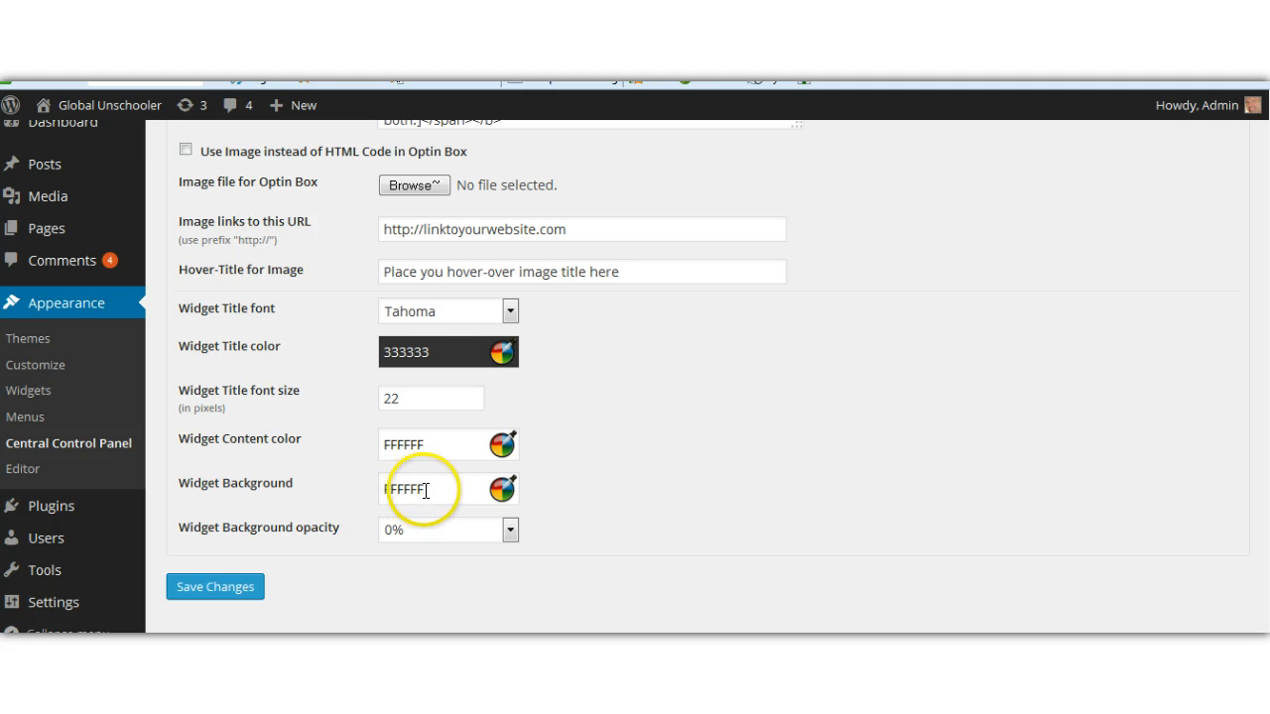
Step: Set the Widget Background opacity to 100% and save the changes
click(511, 536)
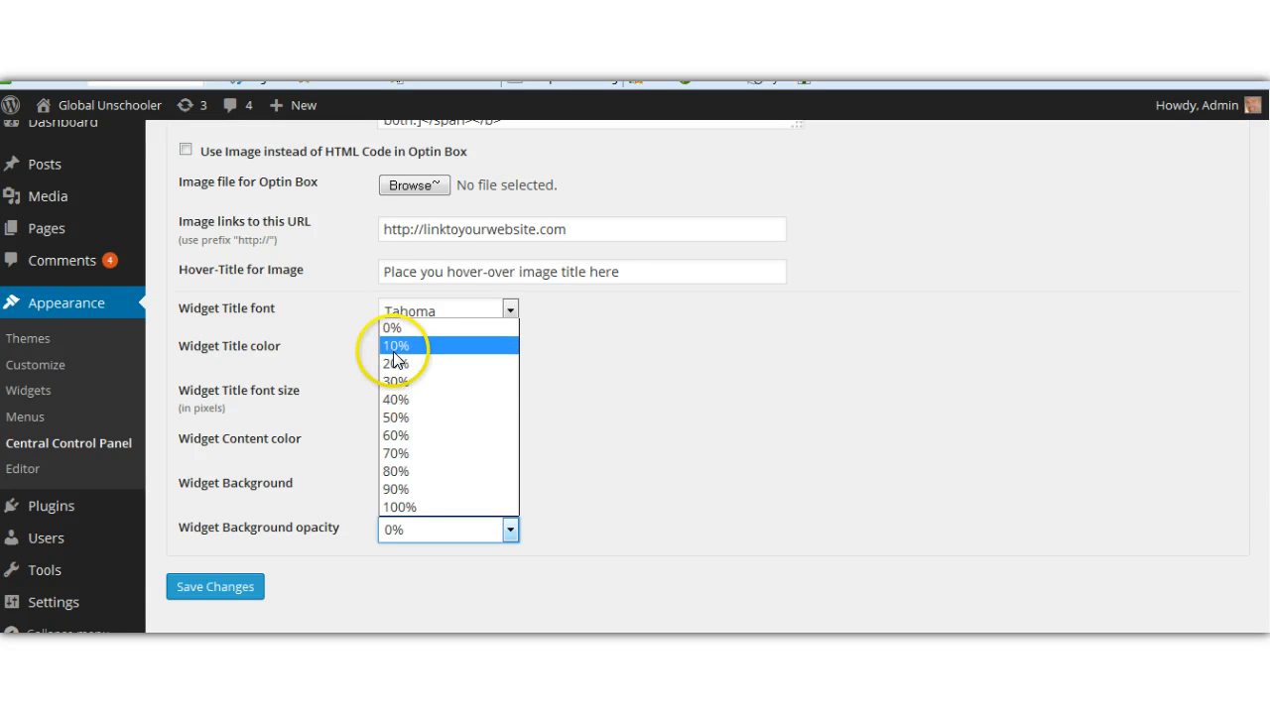
click(432, 507)
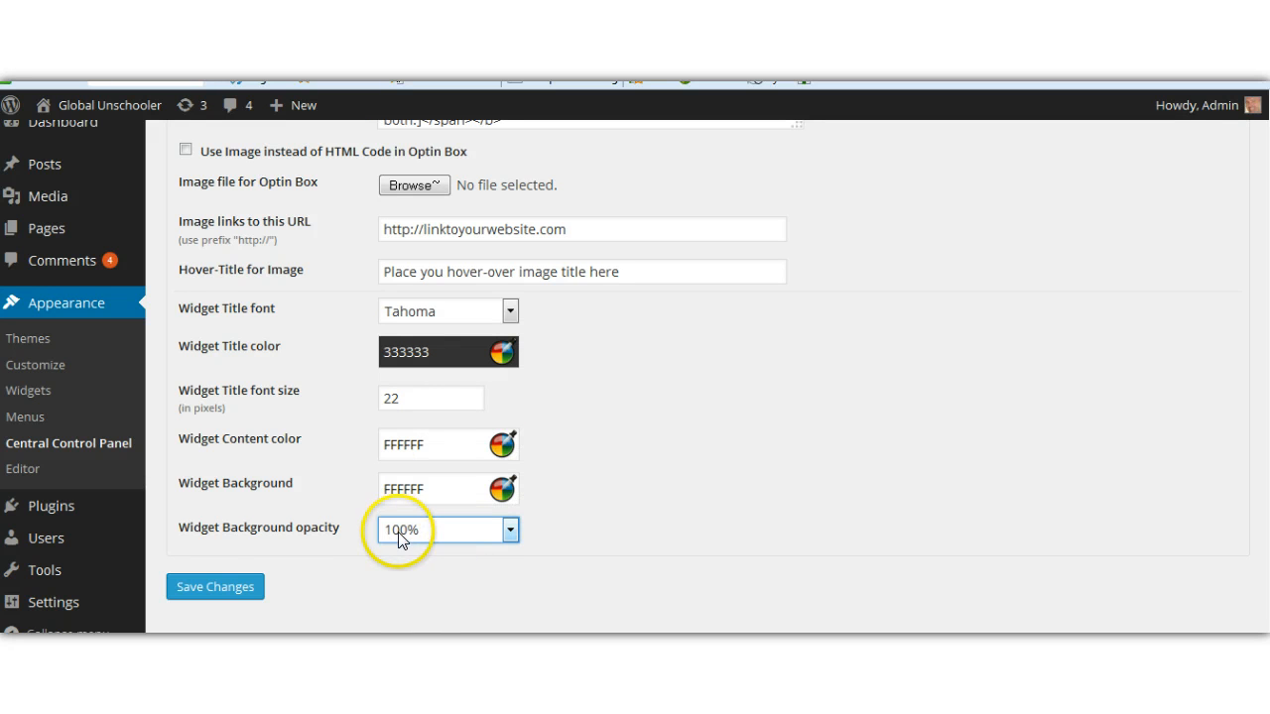
click(203, 586)
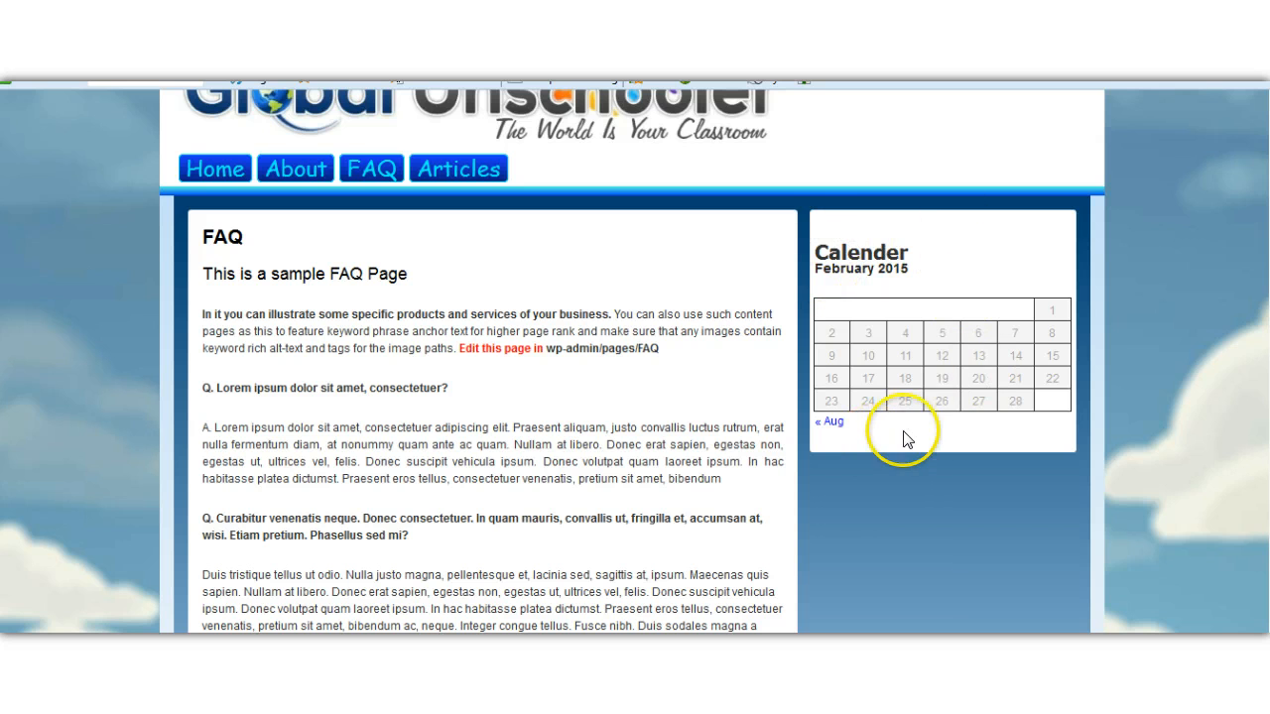
Step: Examine how the Calendar widget's title, text and background look beside the content on the FAQ page
scroll(903, 440, down, 2)
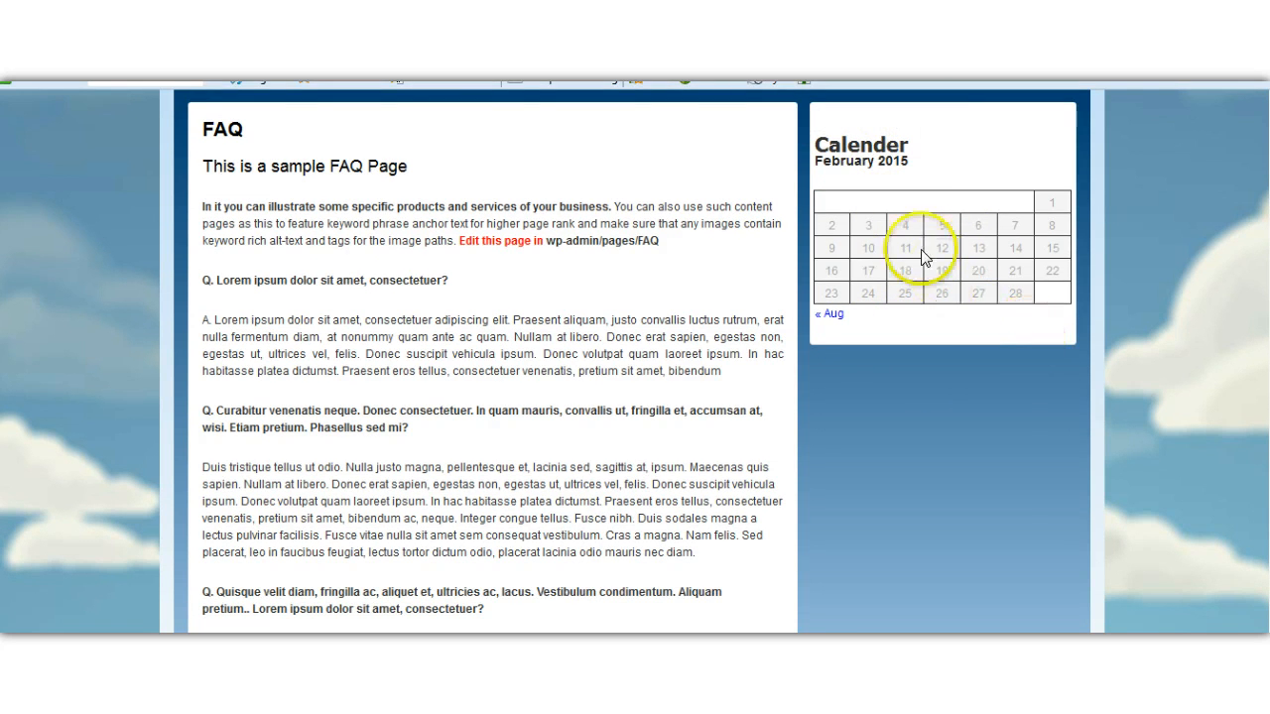
scroll(923, 256, down, 2)
scroll(887, 277, up, 4)
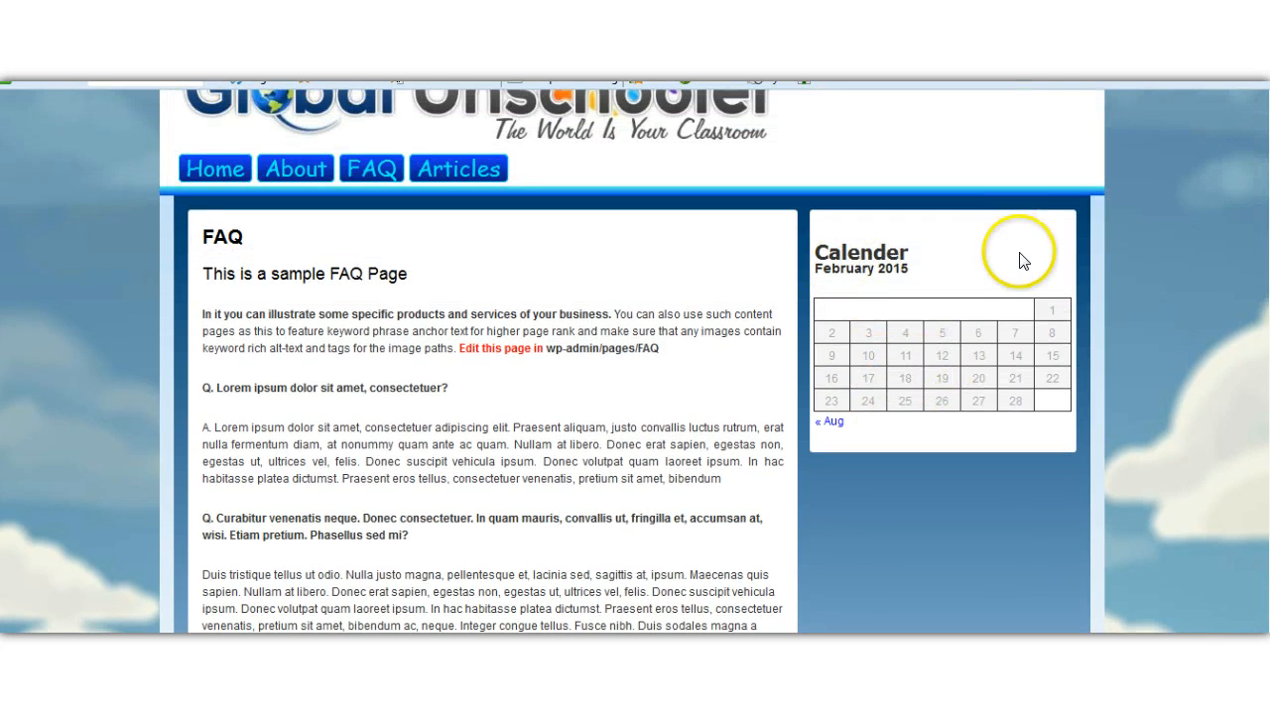
scroll(1055, 531, down, 5)
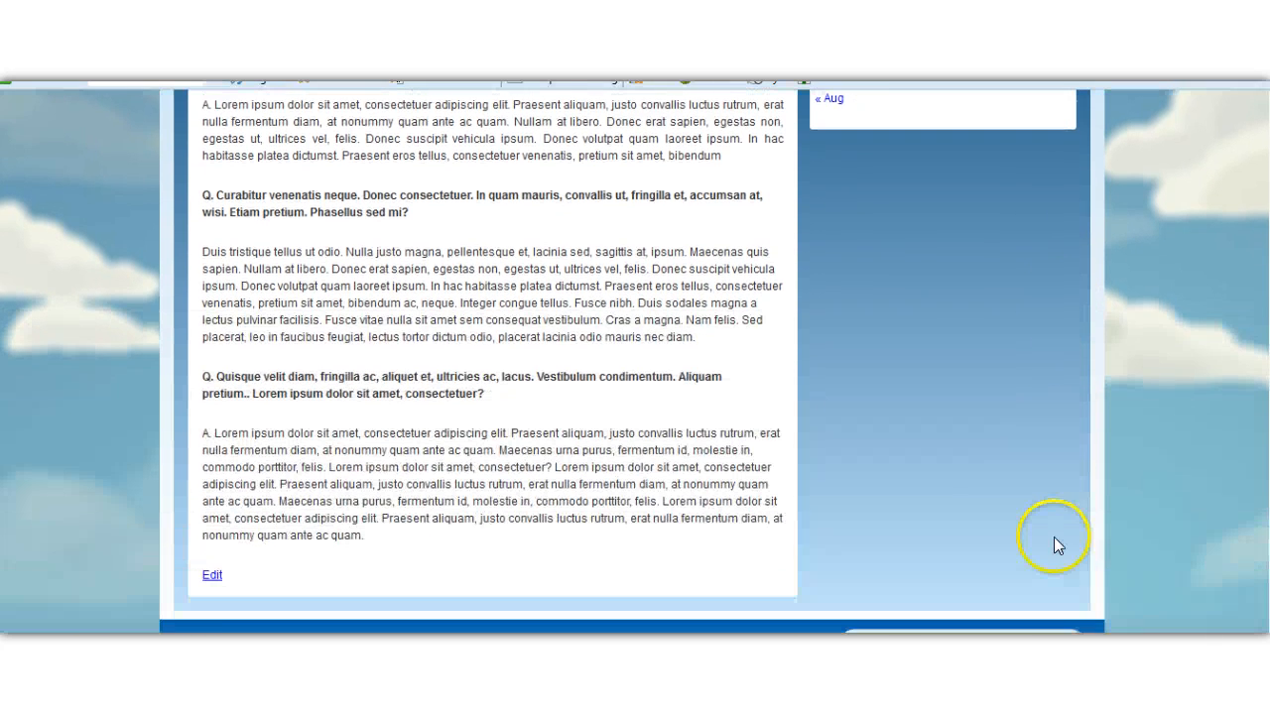
scroll(1121, 393, up, 2)
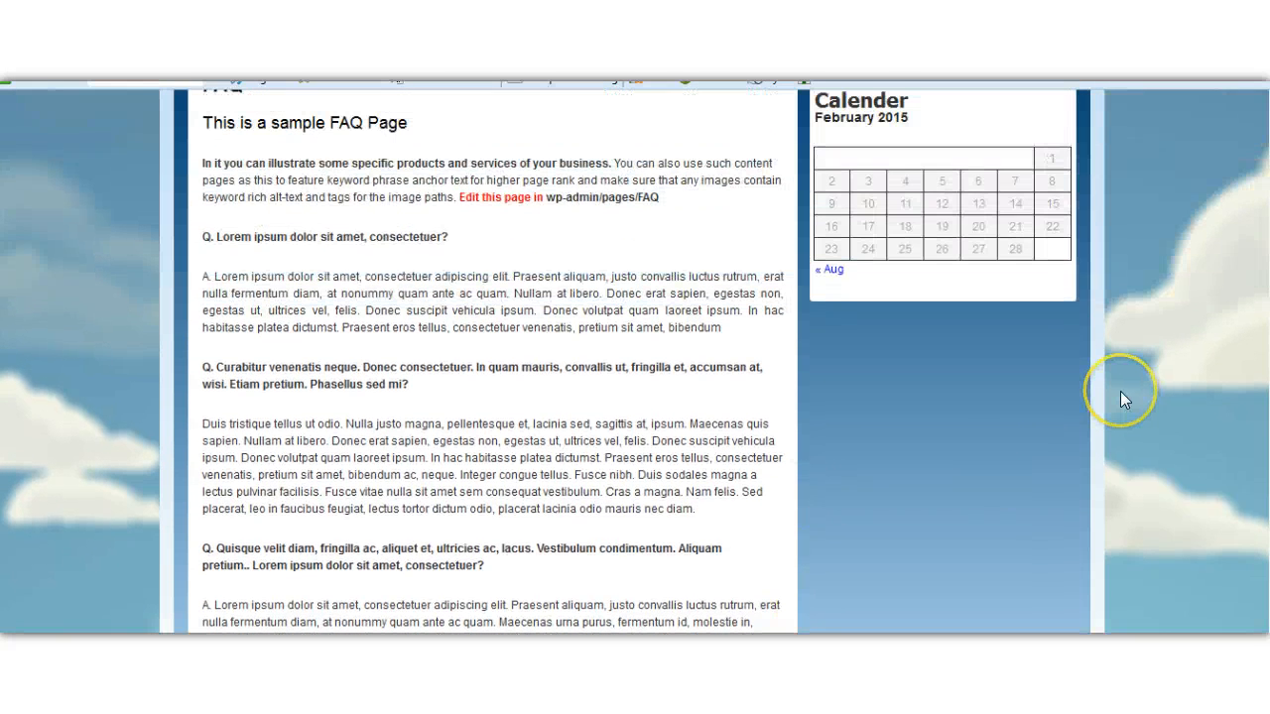
scroll(1120, 391, up, 1)
scroll(1120, 391, up, 1)
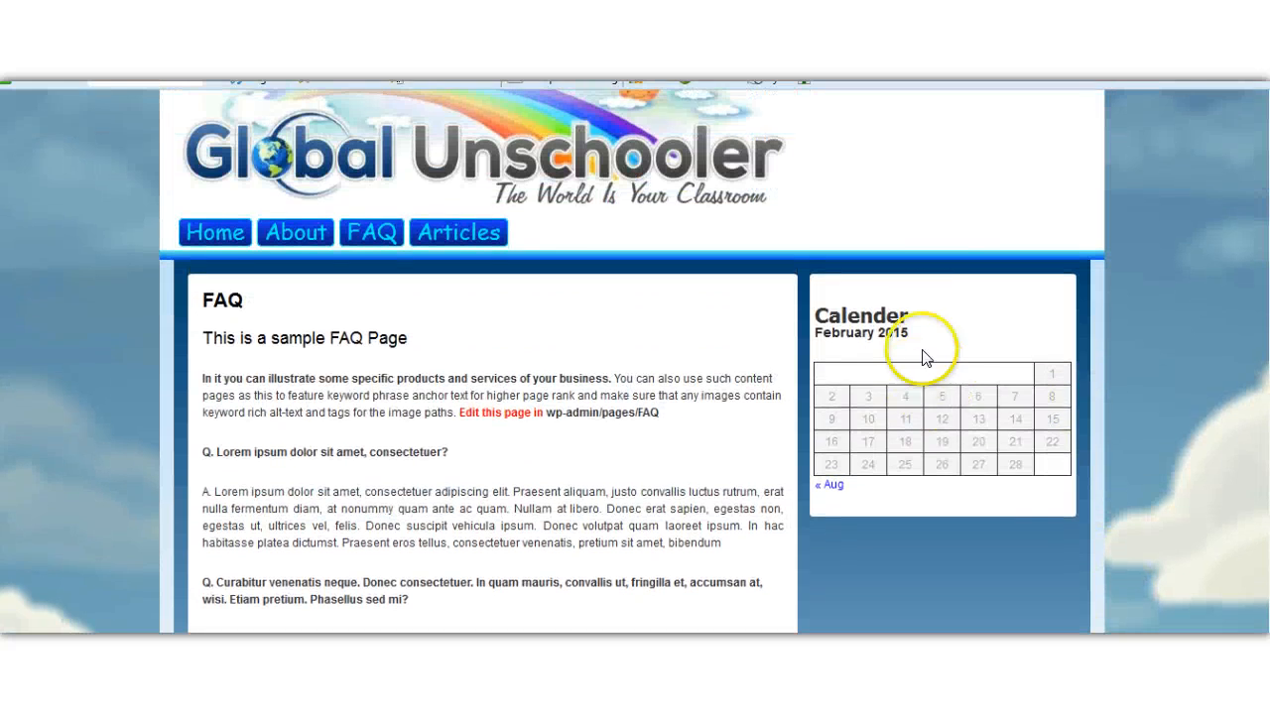
scroll(1083, 532, down, 5)
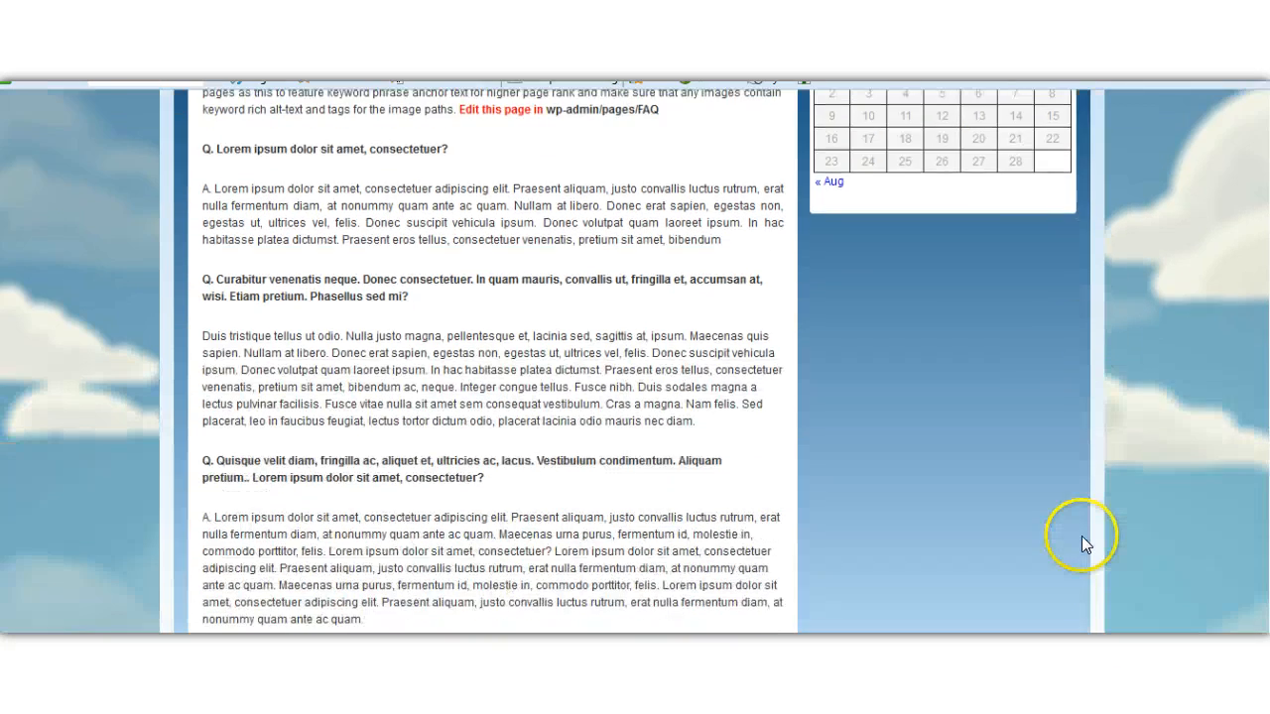
scroll(1077, 557, up, 3)
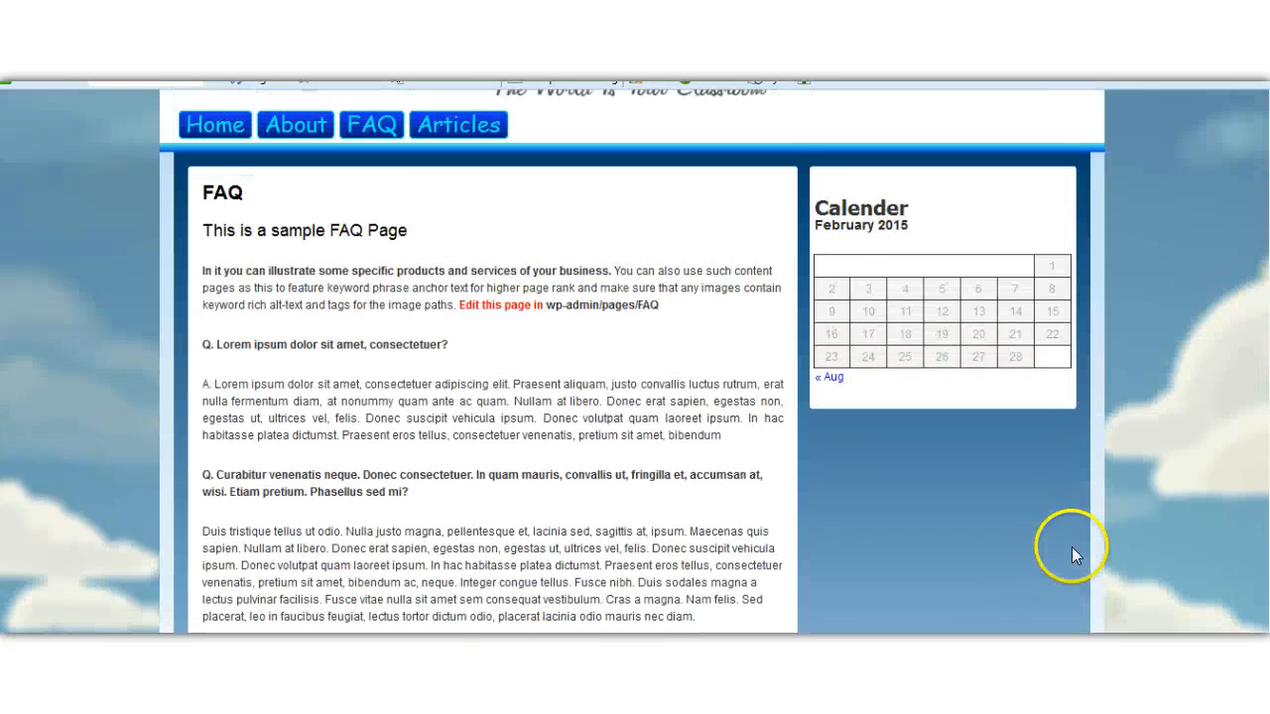
scroll(1072, 547, up, 1)
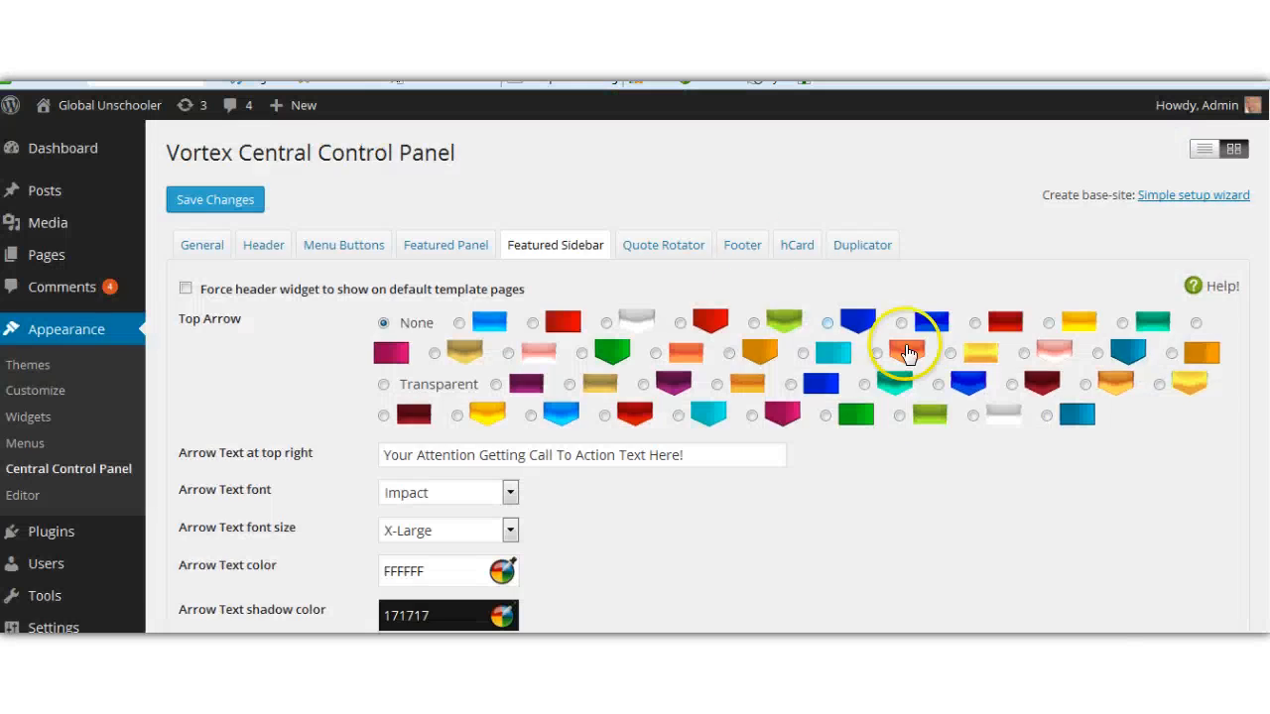
scroll(943, 426, down, 20)
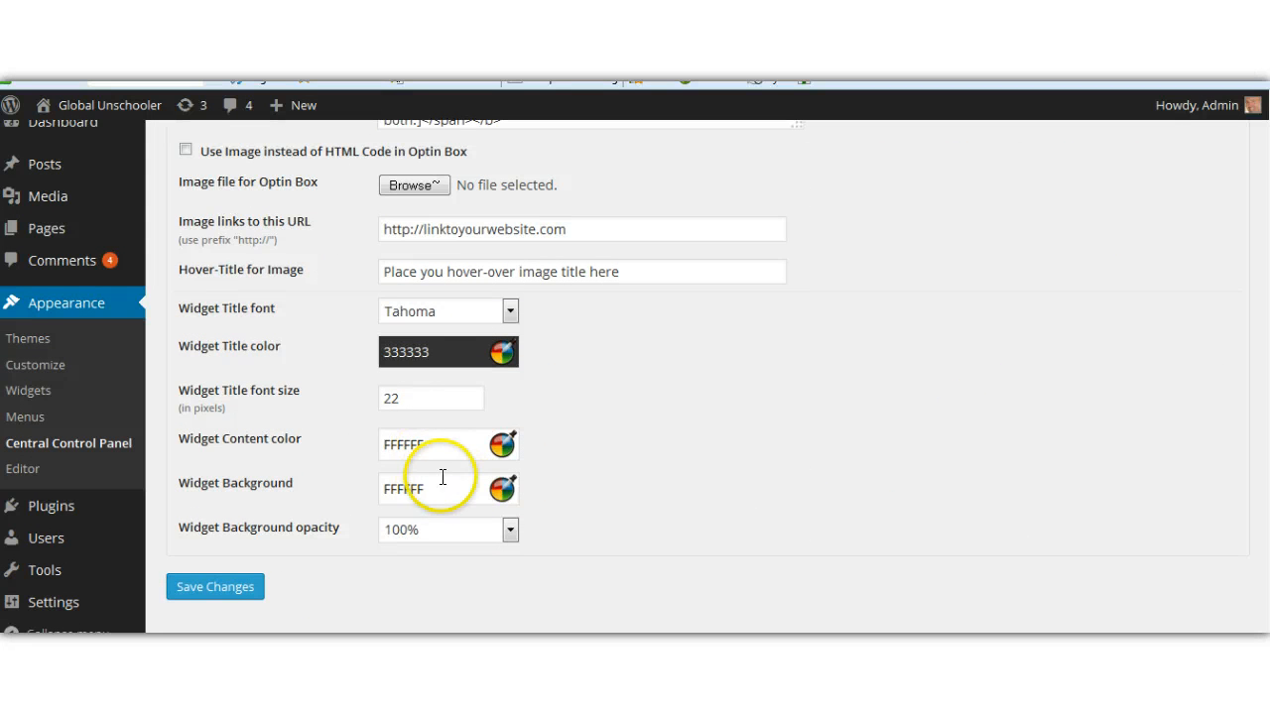
scroll(684, 471, up, 20)
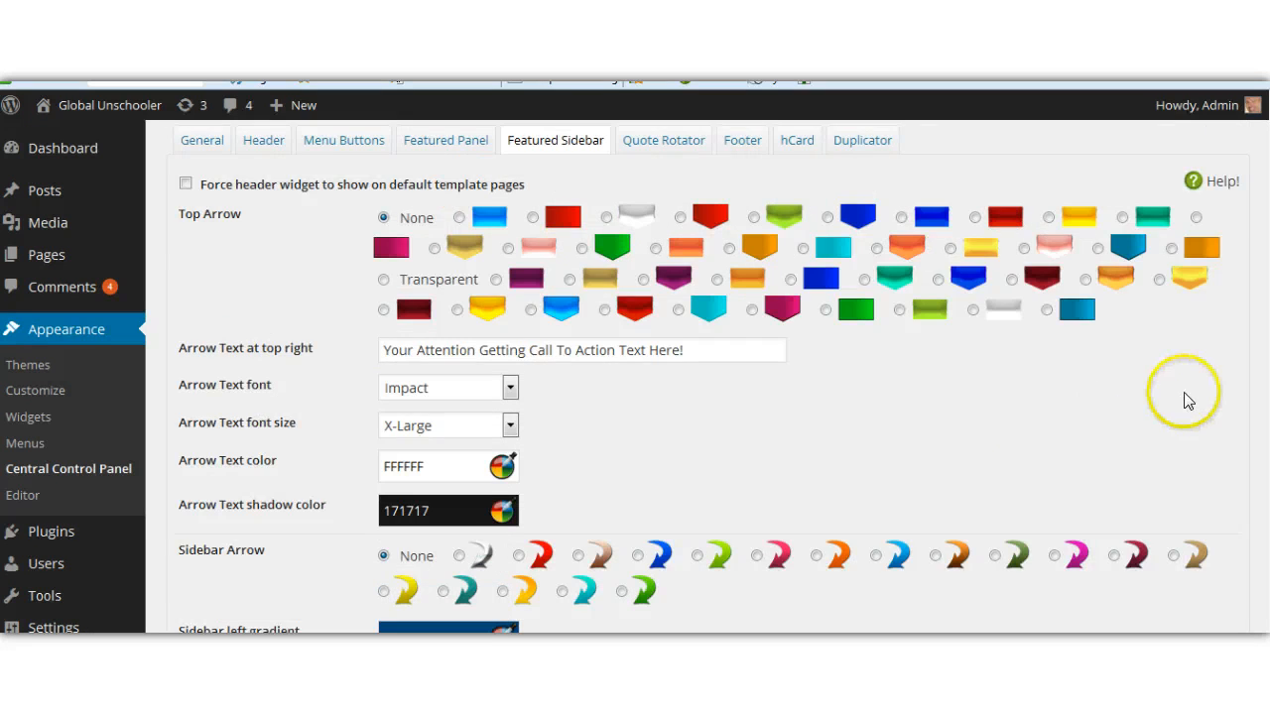
scroll(1183, 395, up, 1)
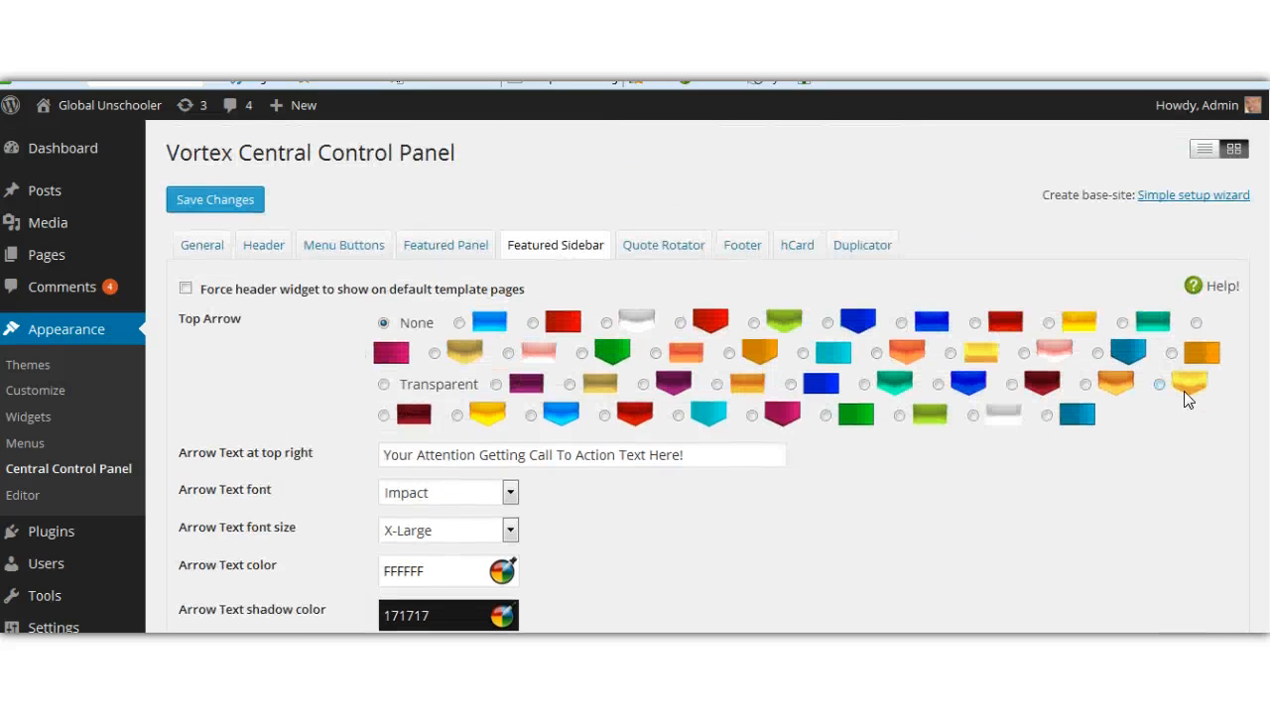